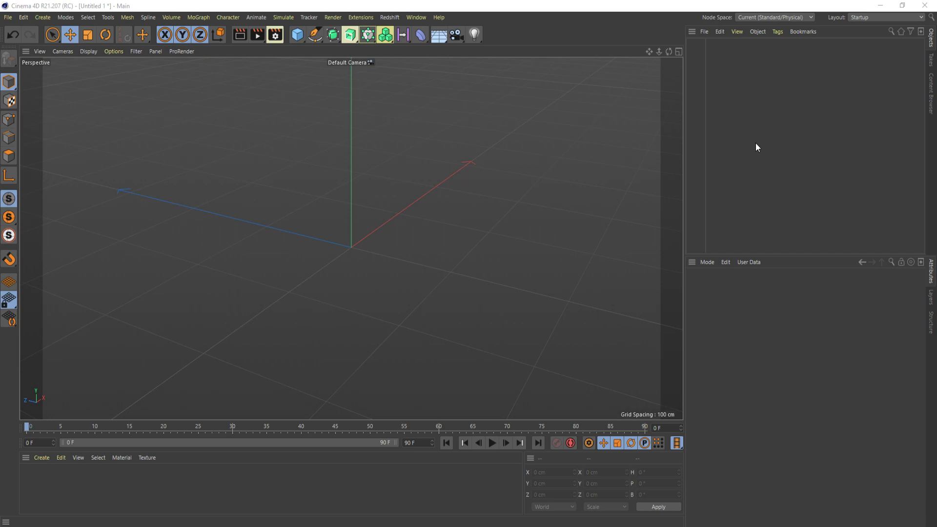
- Check which Houdini Engine commands the Cinema 4D extensions offer
{"action": "left_click", "coordinate": [360, 18]}
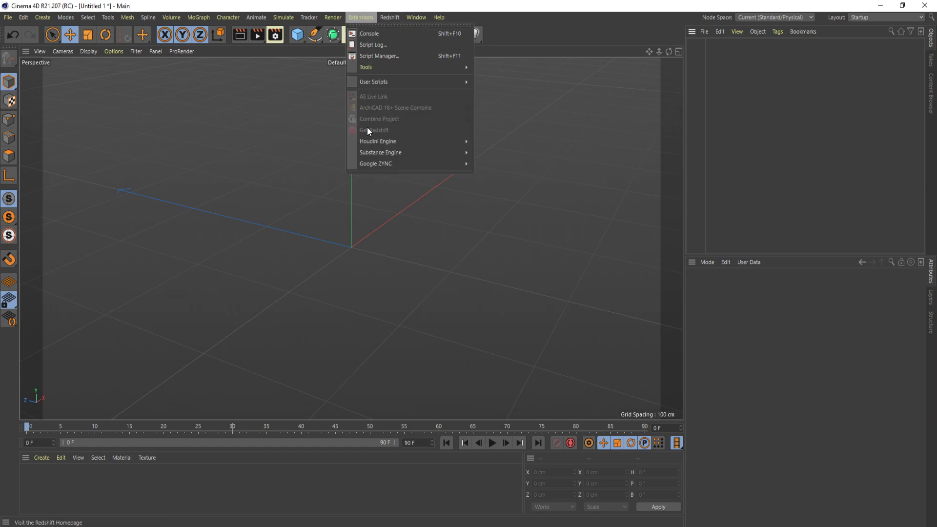
{"action": "mouse_move", "coordinate": [388, 139]}
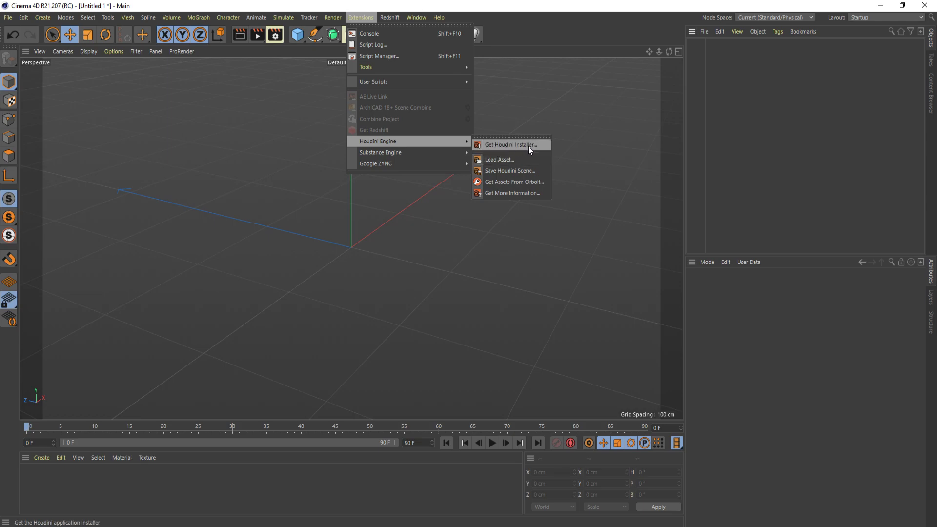
{"action": "key", "text": "Escape"}
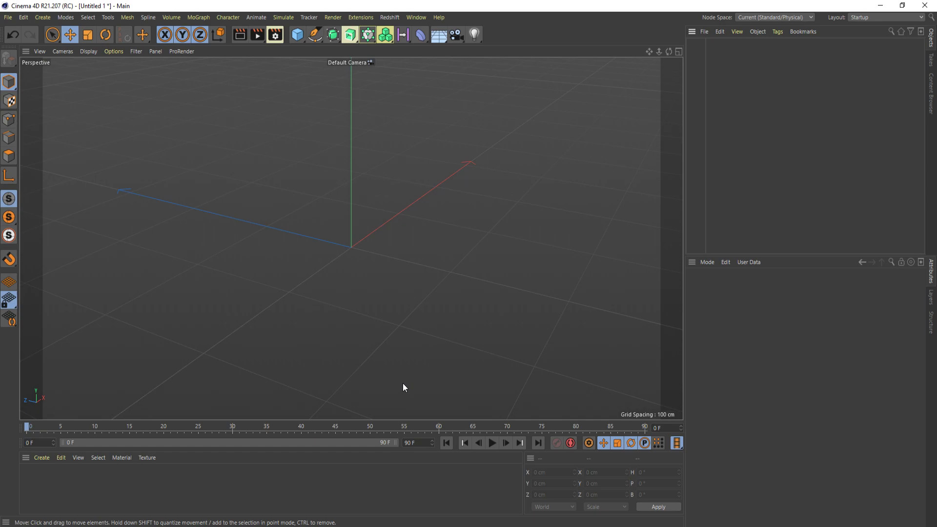
{"action": "left_click", "coordinate": [392, 18]}
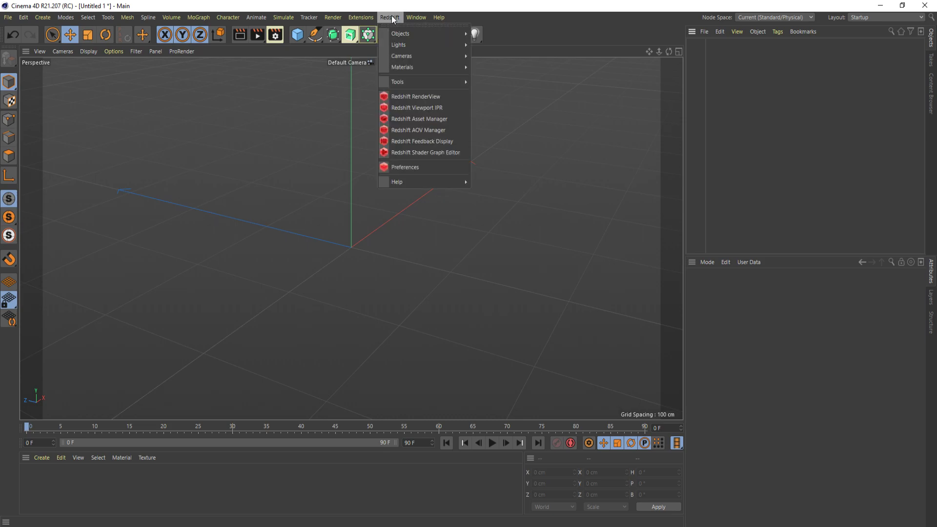
{"action": "left_click", "coordinate": [361, 18]}
{"action": "mouse_move", "coordinate": [454, 141]}
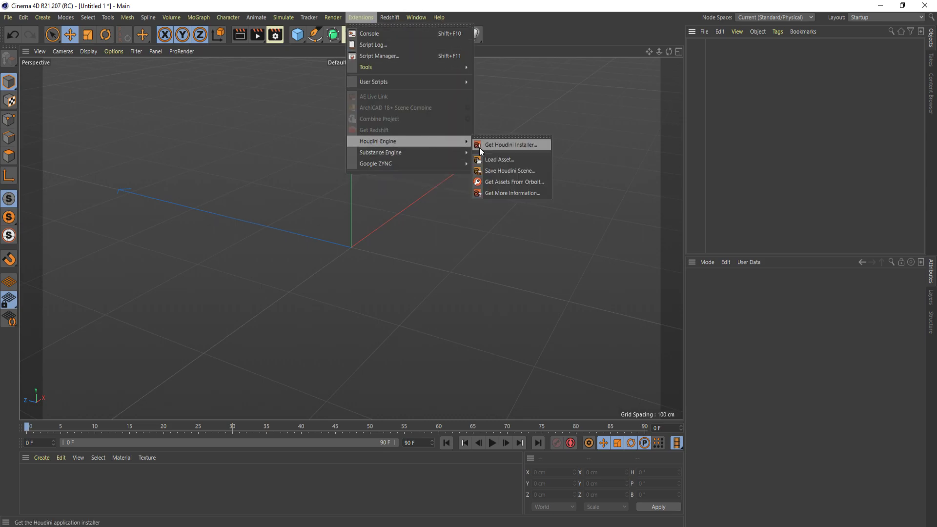
{"action": "key", "text": "Escape"}
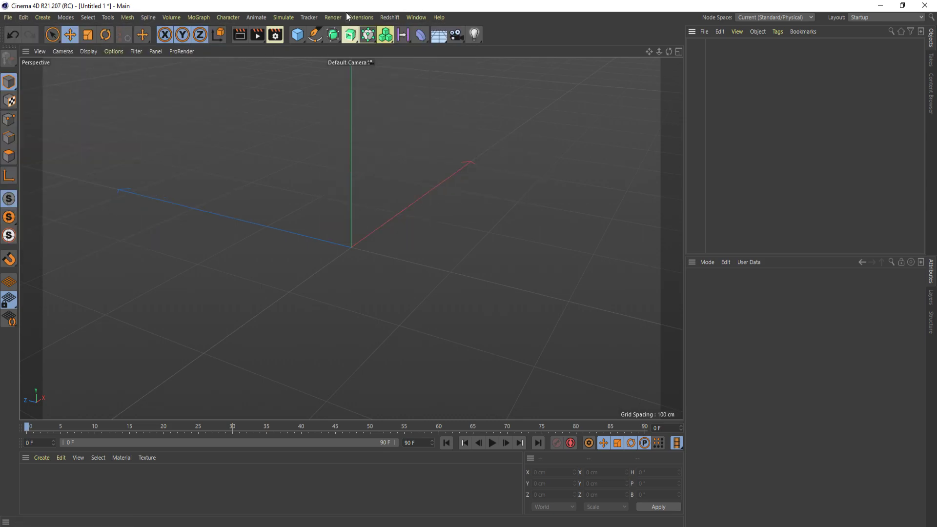
- Switch to Houdini and add a Geometry object containing a grid with 50 rows and 50 columns
{"action": "key", "text": "alt+Tab"}
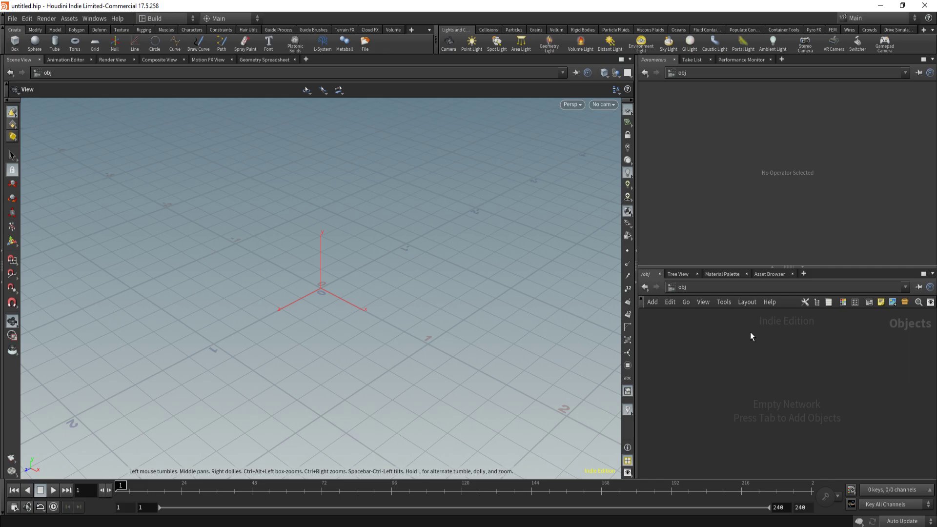
{"action": "key", "text": "Tab"}
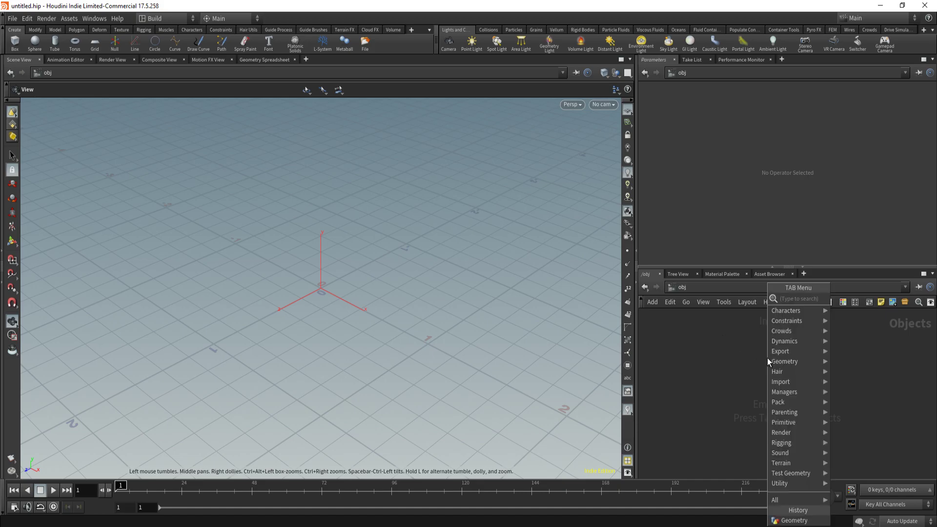
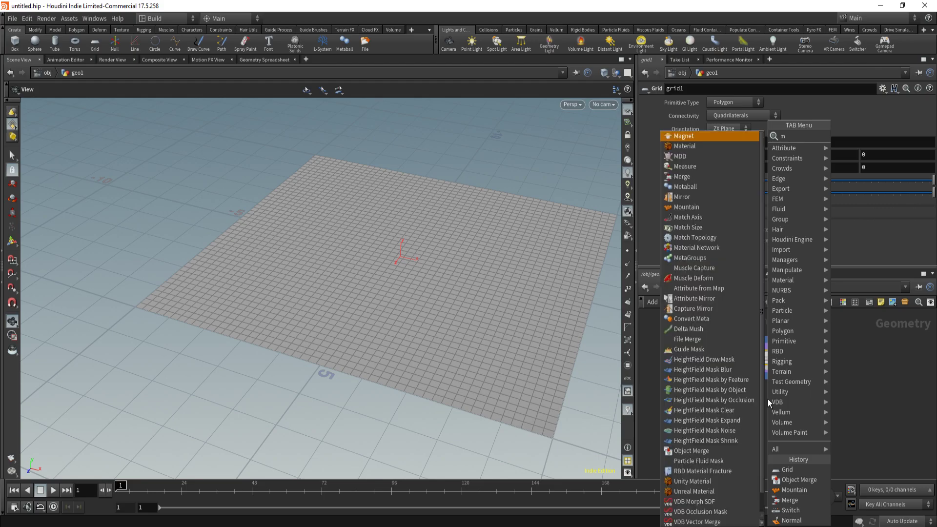
- Add a Mountain node below the grid, connect the grid to its input and display the displaced result
{"action": "key", "text": "Return"}
{"action": "left_click", "coordinate": [769, 399]}
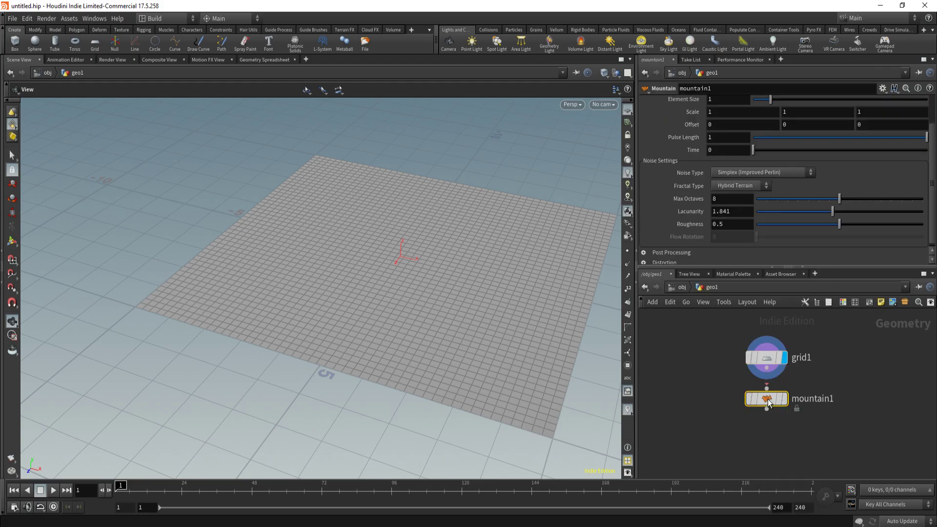
{"action": "left_click_drag", "start_coordinate": [767, 392], "coordinate": [767, 369]}
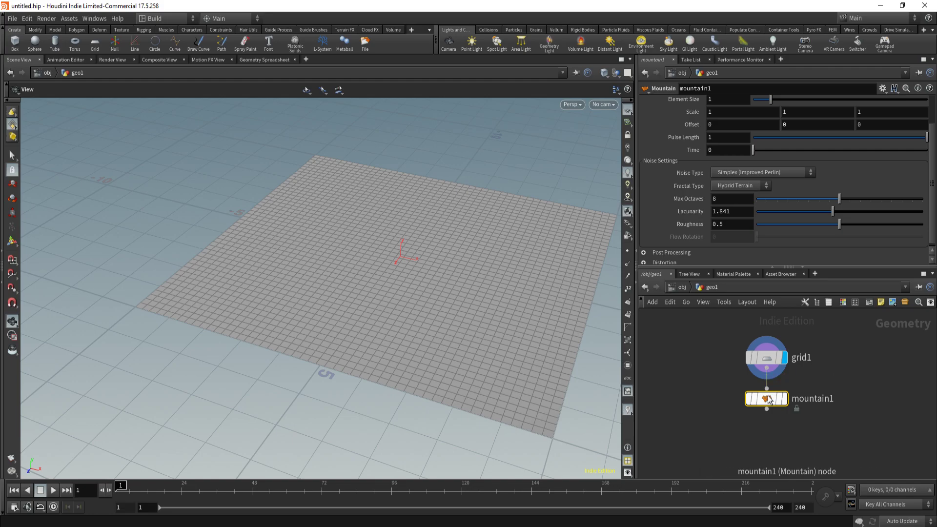
{"action": "left_click", "coordinate": [784, 398]}
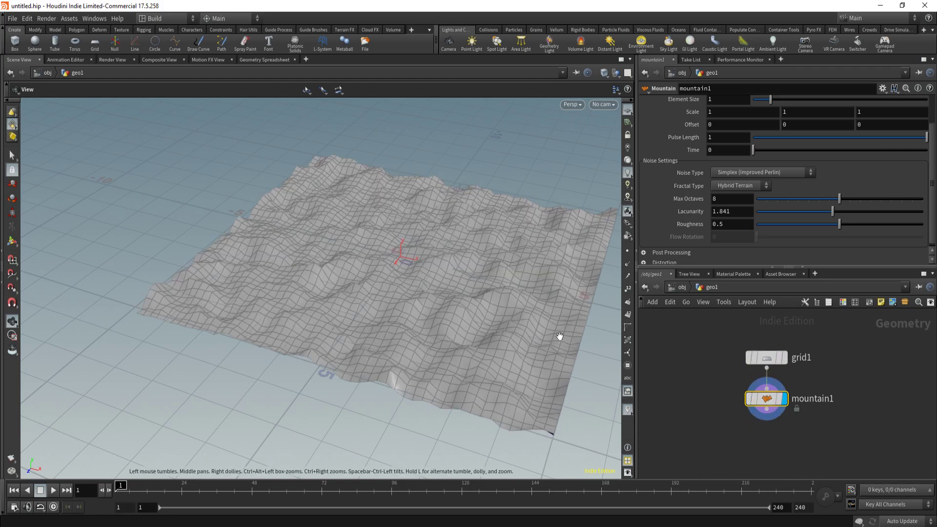
- Try an element size of 4.63 on the Mountain node, inspect the terrain and restore the default
{"action": "left_click_drag", "start_coordinate": [415, 318], "coordinate": [488, 381]}
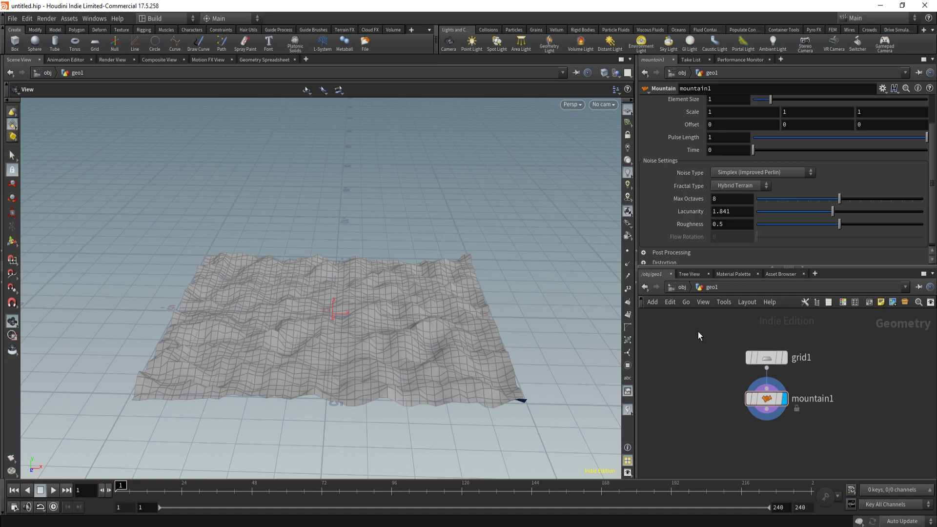
{"action": "scroll", "coordinate": [657, 172], "scroll_direction": "up", "scroll_amount": 3}
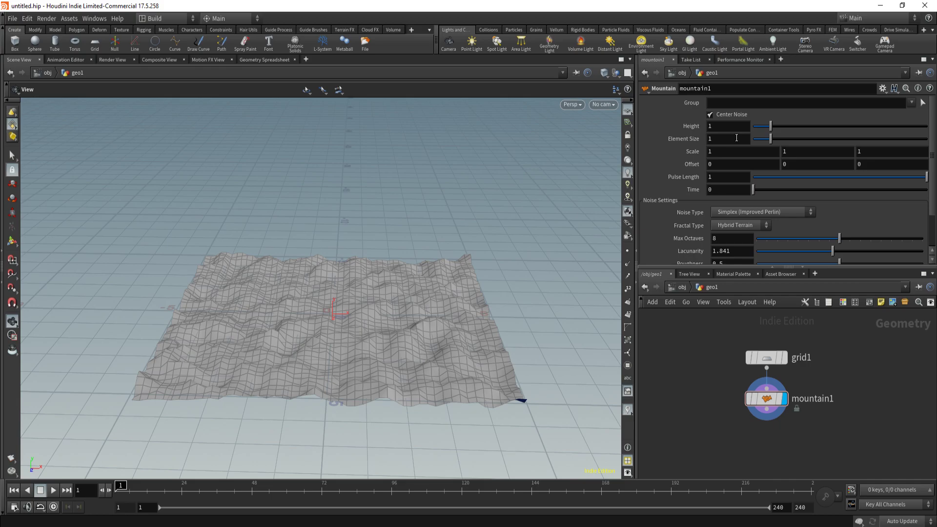
{"action": "left_click_drag", "start_coordinate": [774, 137], "coordinate": [834, 140]}
{"action": "left_click_drag", "start_coordinate": [409, 318], "coordinate": [425, 347]}
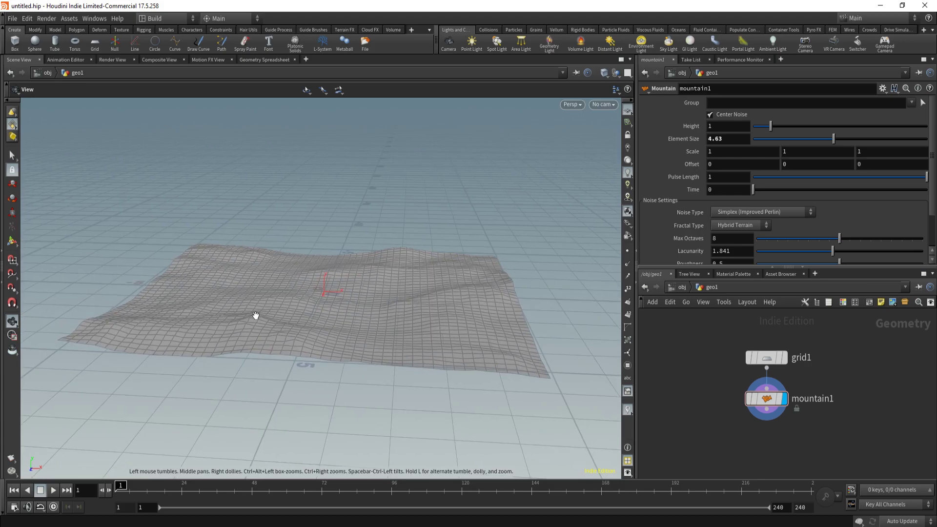
{"action": "mouse_move", "coordinate": [429, 303]}
{"action": "left_mouse_down"}
{"action": "mouse_move", "coordinate": [446, 291]}
{"action": "mouse_move", "coordinate": [441, 314]}
{"action": "left_mouse_up"}
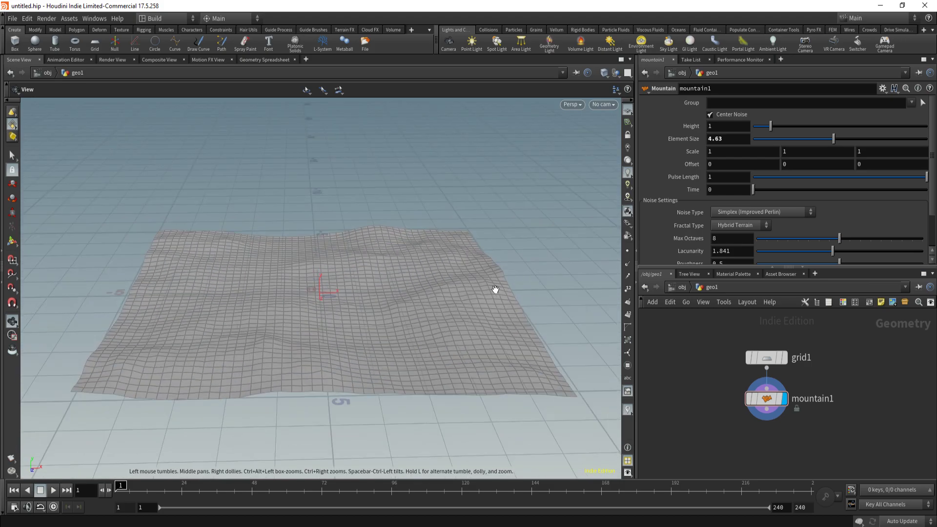
{"action": "mouse_move", "coordinate": [413, 300]}
{"action": "left_mouse_down"}
{"action": "mouse_move", "coordinate": [391, 299]}
{"action": "mouse_move", "coordinate": [414, 283]}
{"action": "left_mouse_up"}
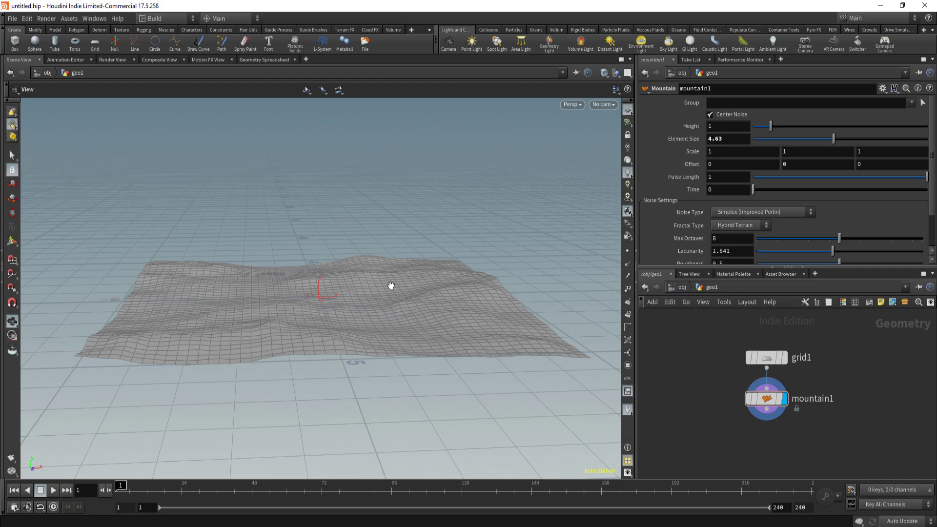
{"action": "middle_click", "coordinate": [666, 139], "text": "ctrl"}
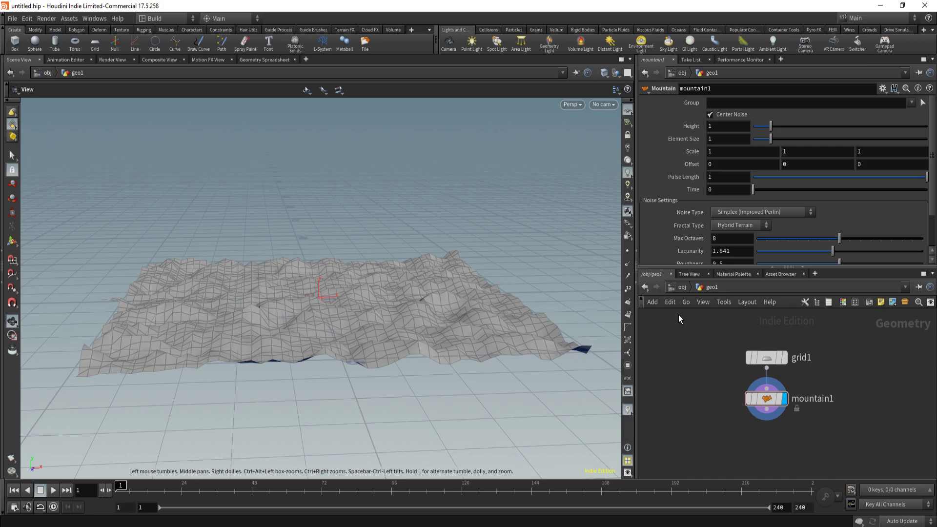
- Delete the grid node that feeds the Mountain node
{"action": "left_click_drag", "start_coordinate": [769, 361], "coordinate": [707, 355]}
{"action": "left_click", "coordinate": [707, 354]}
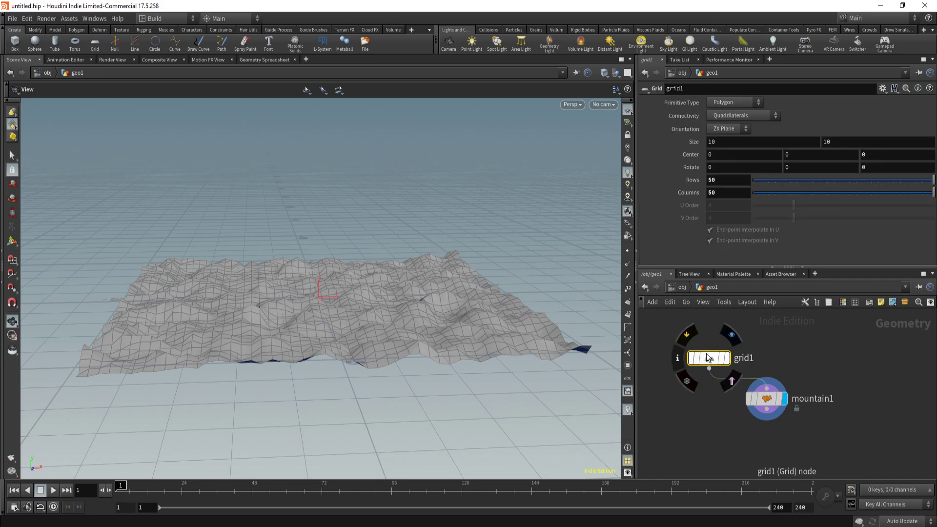
{"action": "key", "text": "Delete"}
- Add an Object Merge node above the Mountain node and wire its output into the Mountain input
{"action": "key", "text": "Tab"}
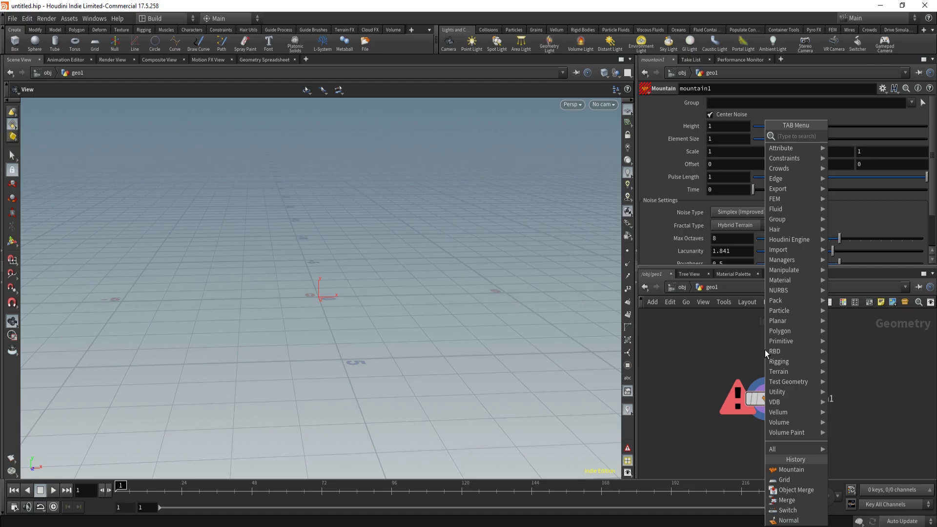
{"action": "type", "text": "mer"}
{"action": "key", "text": "Down"}
{"action": "key", "text": "Down"}
{"action": "key", "text": "Return"}
{"action": "left_click", "coordinate": [766, 350]}
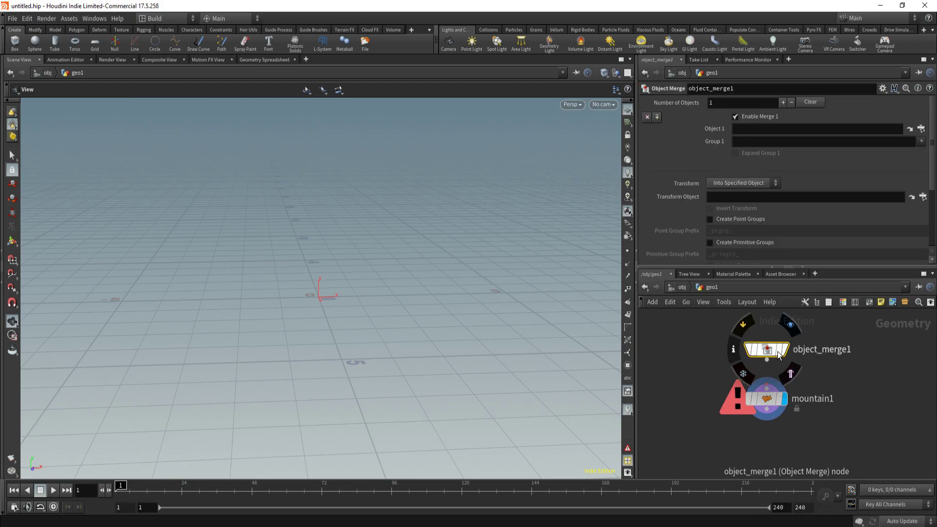
{"action": "left_click_drag", "start_coordinate": [767, 360], "coordinate": [768, 394]}
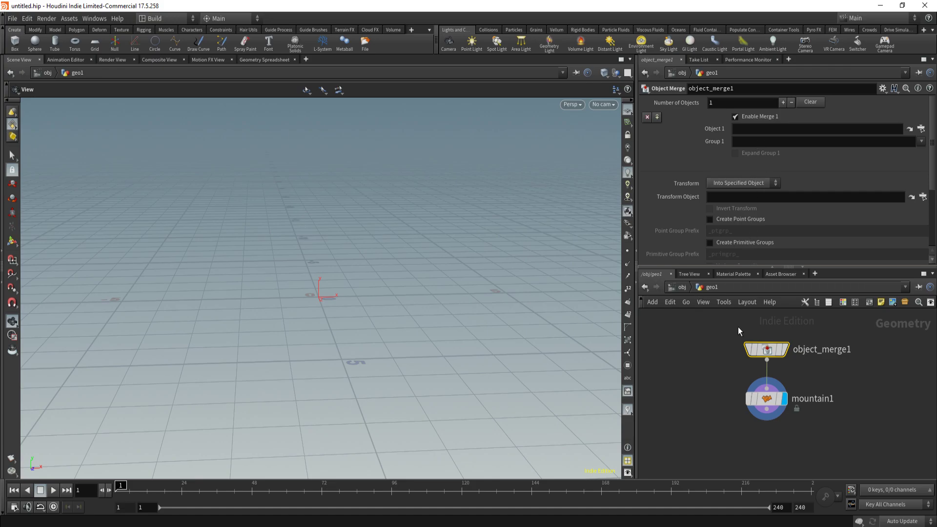
- At object level, edit geo1's parameter interface and make the Transform, Render and Misc folders invisible
{"action": "left_click", "coordinate": [682, 287]}
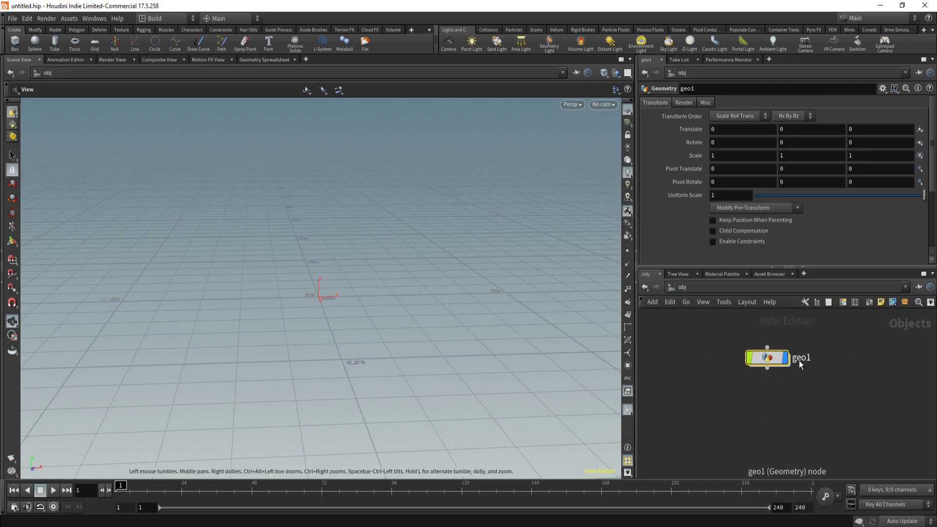
{"action": "mouse_move", "coordinate": [778, 367]}
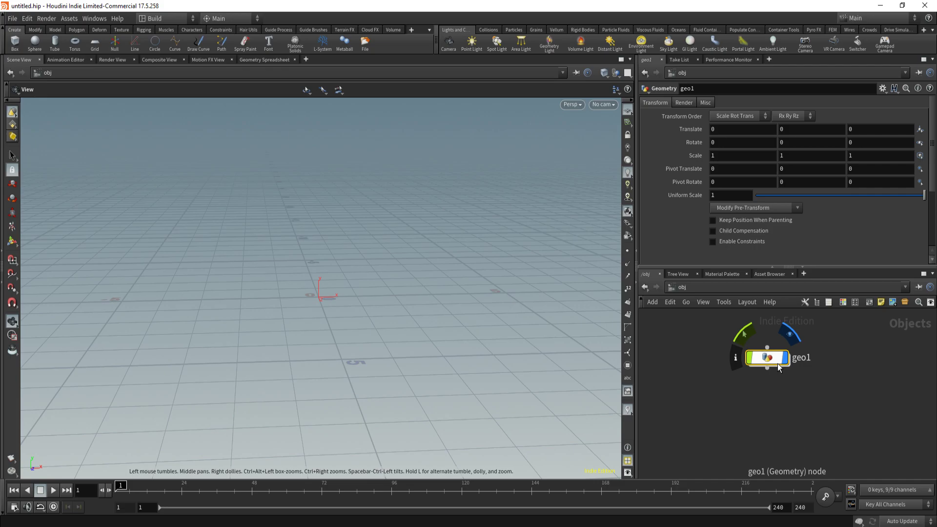
{"action": "left_click", "coordinate": [882, 89]}
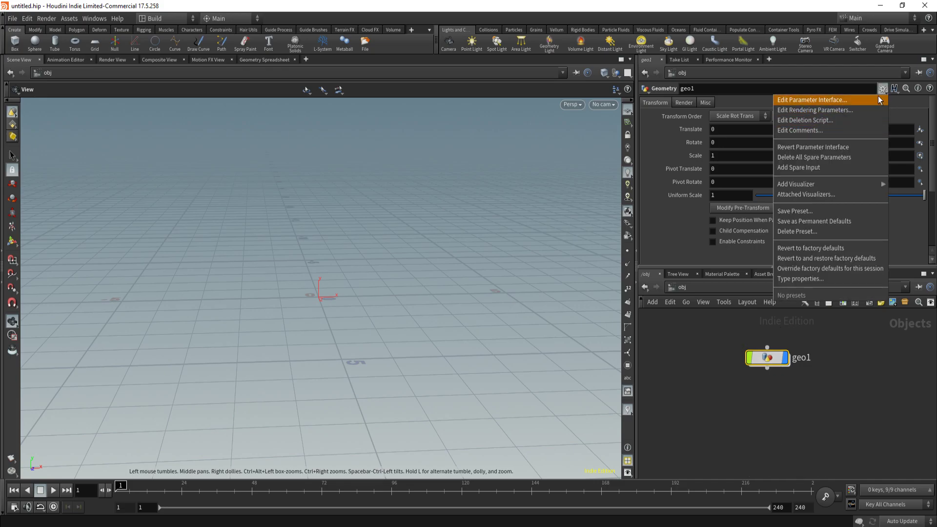
{"action": "left_click", "coordinate": [830, 100]}
{"action": "double_click", "coordinate": [322, 119]}
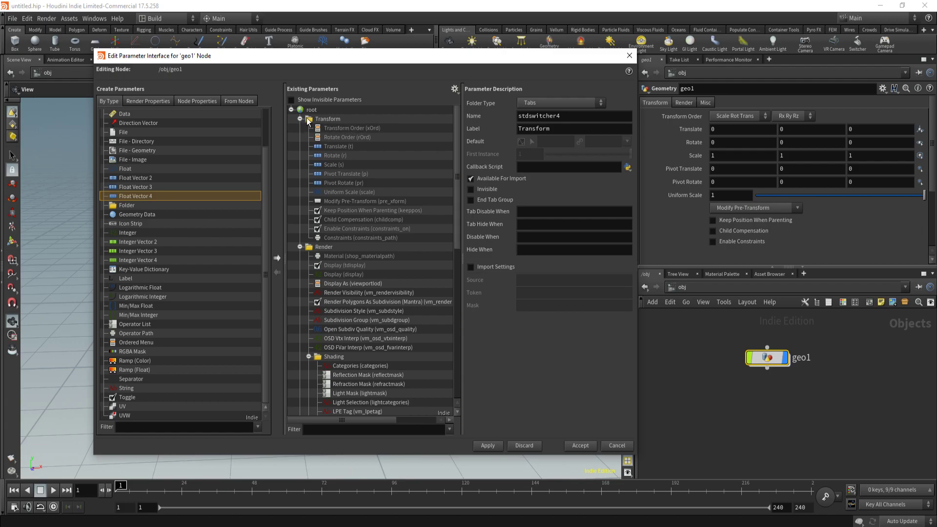
{"action": "double_click", "coordinate": [324, 128]}
{"action": "left_click", "coordinate": [324, 128], "text": "shift"}
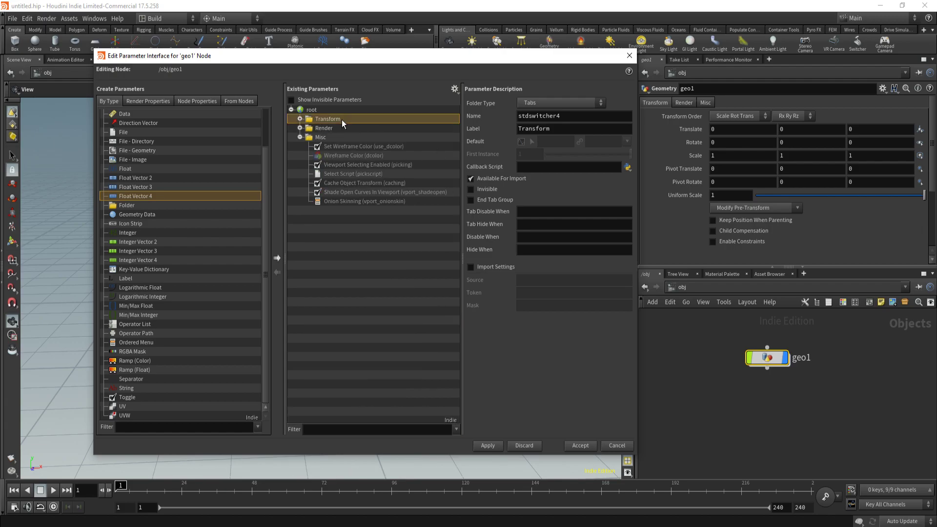
{"action": "left_click", "coordinate": [335, 137], "text": "shift"}
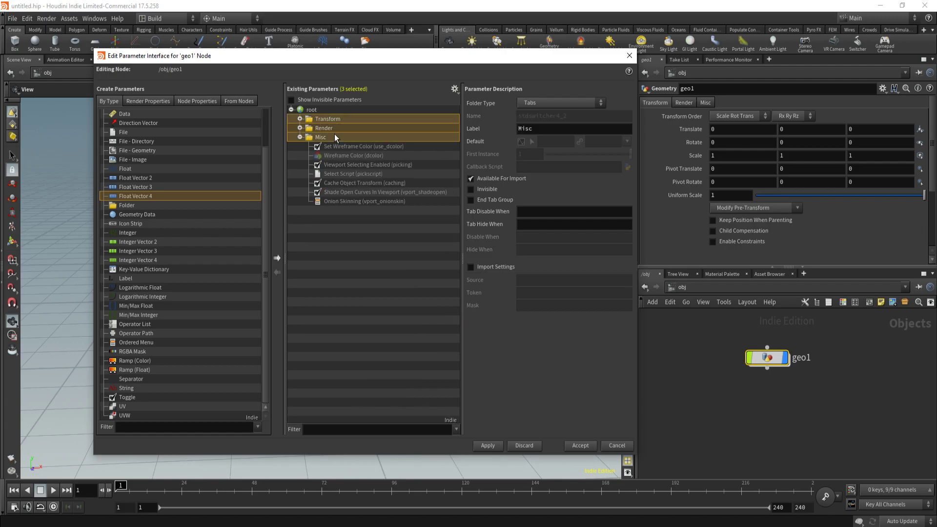
{"action": "left_click", "coordinate": [496, 191]}
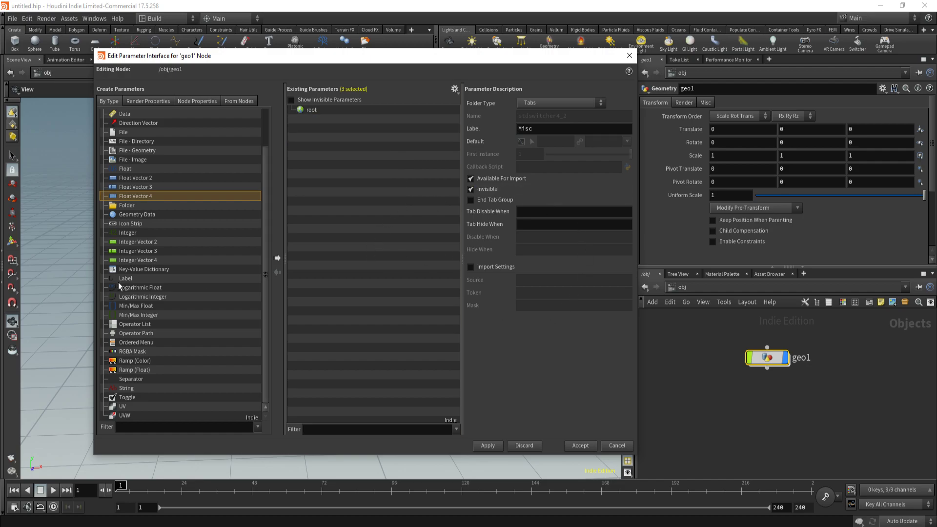
- Add a new folder to geo1's existing parameters and label it Attributes
{"action": "scroll", "coordinate": [161, 319], "scroll_direction": "up", "scroll_amount": 2}
{"action": "left_click_drag", "start_coordinate": [137, 251], "coordinate": [318, 118]}
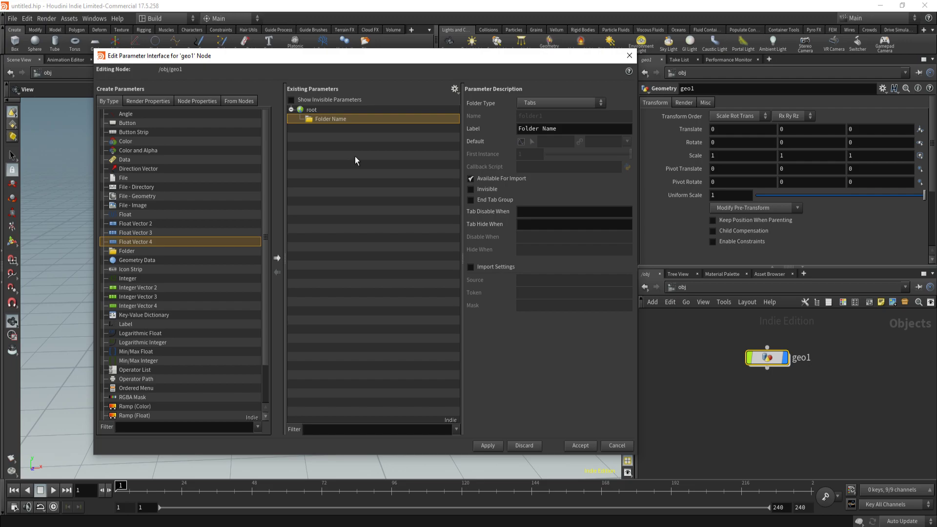
{"action": "triple_click", "coordinate": [575, 126]}
{"action": "type", "text": "Attributes"}
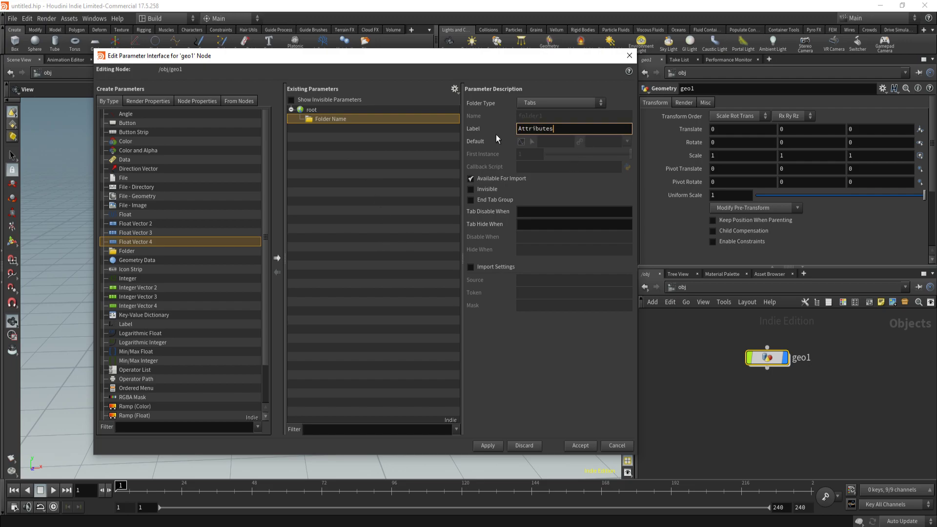
{"action": "key", "text": "Return"}
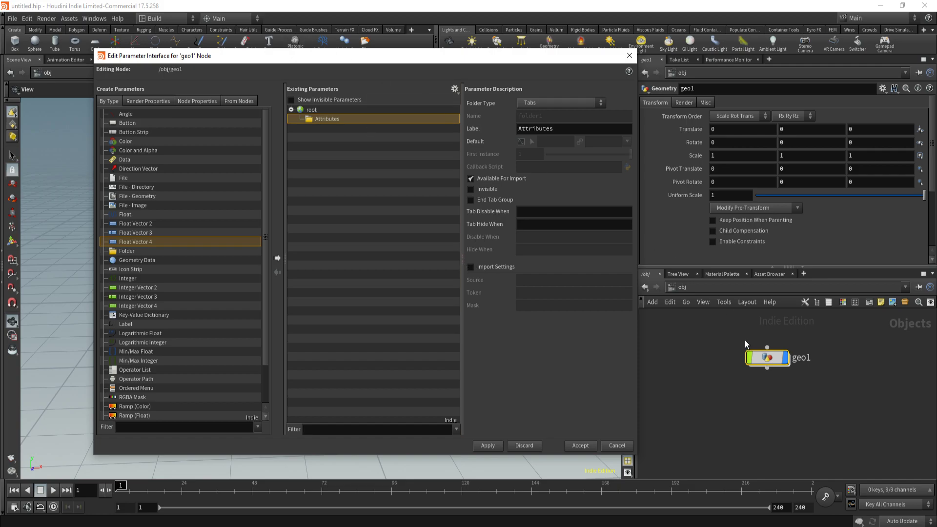
- Promote the Object 1 parameter of object_merge1 inside geo1 into the Attributes folder and show its parameter description
{"action": "double_click", "coordinate": [772, 364]}
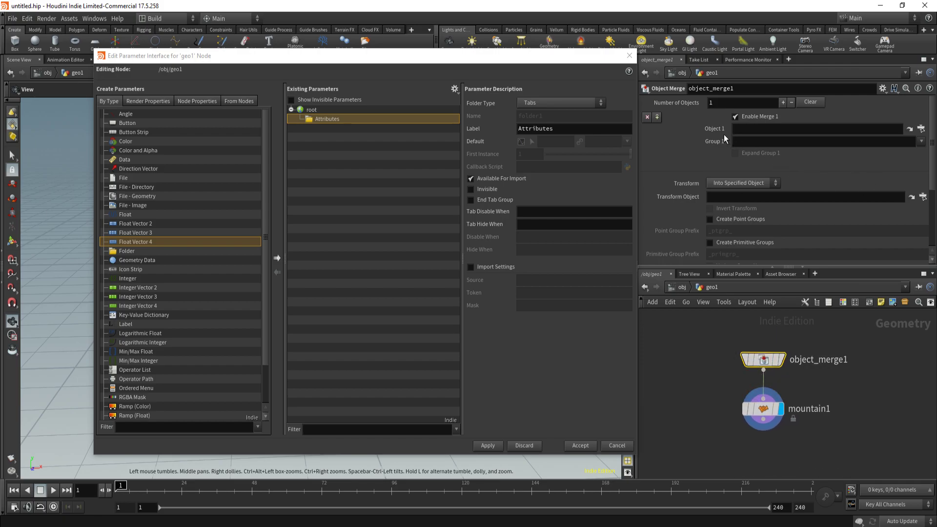
{"action": "left_click", "coordinate": [370, 121]}
{"action": "left_click_drag", "start_coordinate": [370, 123], "coordinate": [338, 121]}
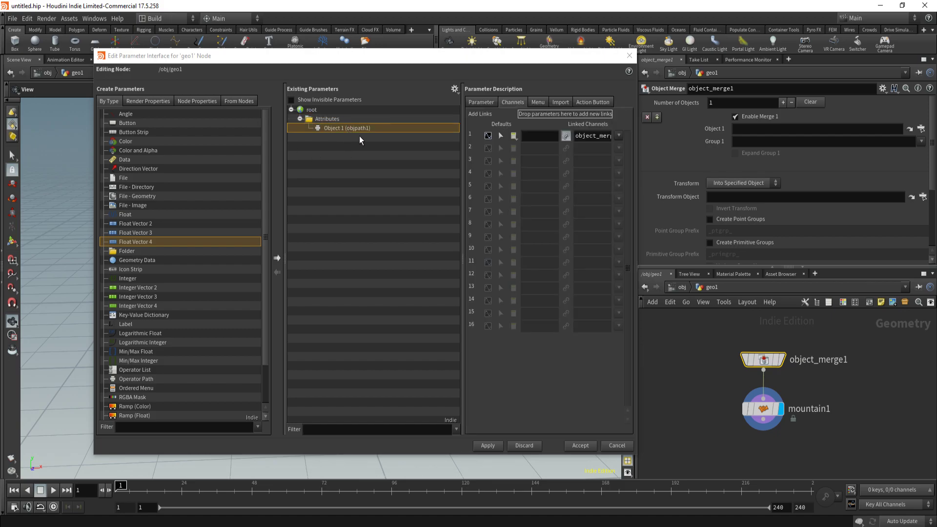
{"action": "left_click", "coordinate": [485, 103]}
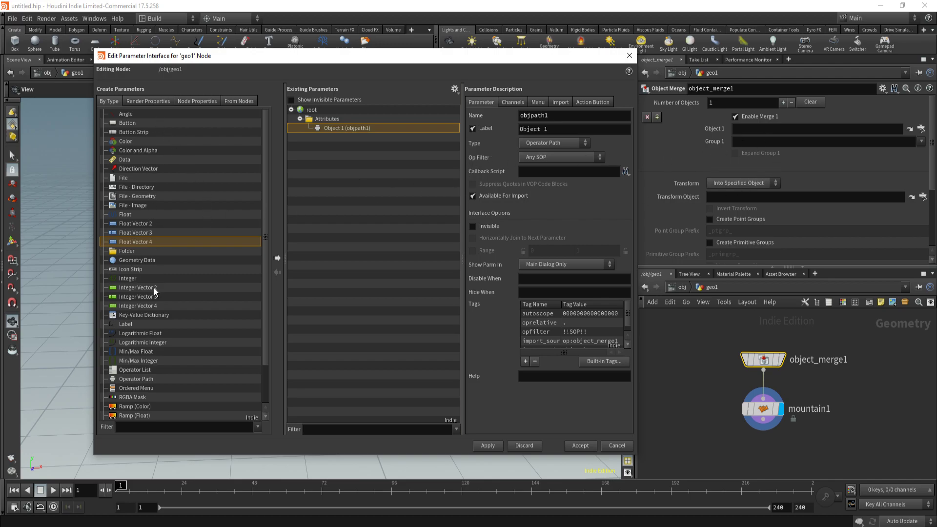
{"action": "scroll", "coordinate": [155, 291], "scroll_direction": "down", "scroll_amount": 2}
{"action": "scroll", "coordinate": [146, 234], "scroll_direction": "up", "scroll_amount": 2}
{"action": "left_click_drag", "start_coordinate": [146, 277], "coordinate": [337, 183]}
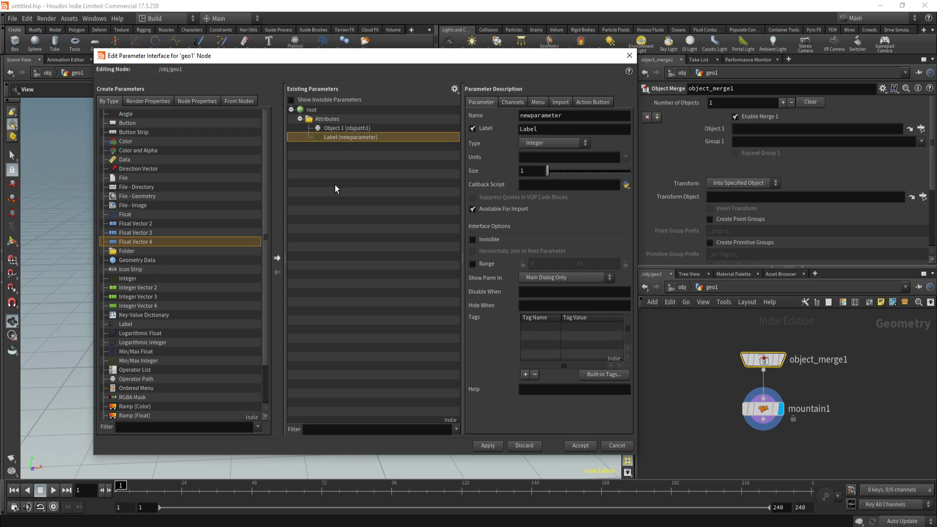
{"action": "mouse_move", "coordinate": [742, 415]}
{"action": "double_click", "coordinate": [357, 139]}
{"action": "key", "text": "Escape"}
{"action": "key", "text": "Delete"}
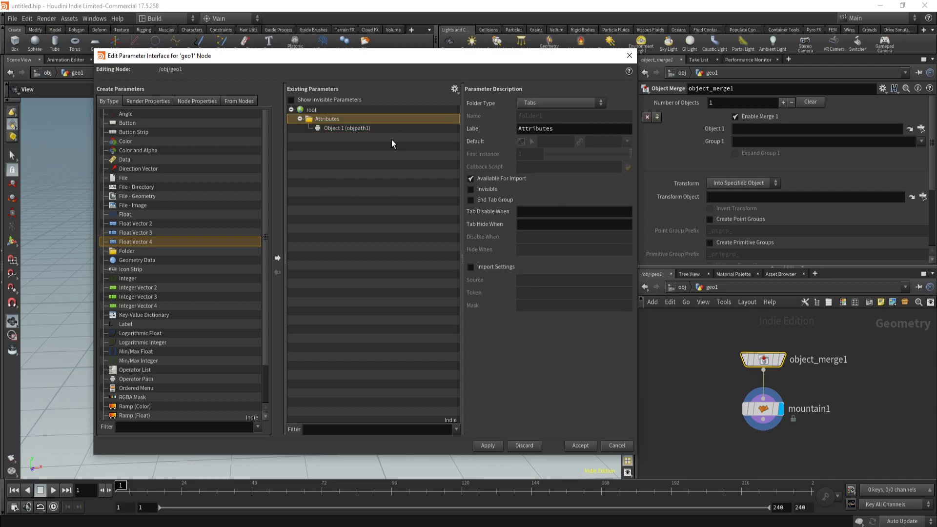
- Change the label of the promoted Object 1 parameter to Object Input
{"action": "left_click", "coordinate": [345, 128]}
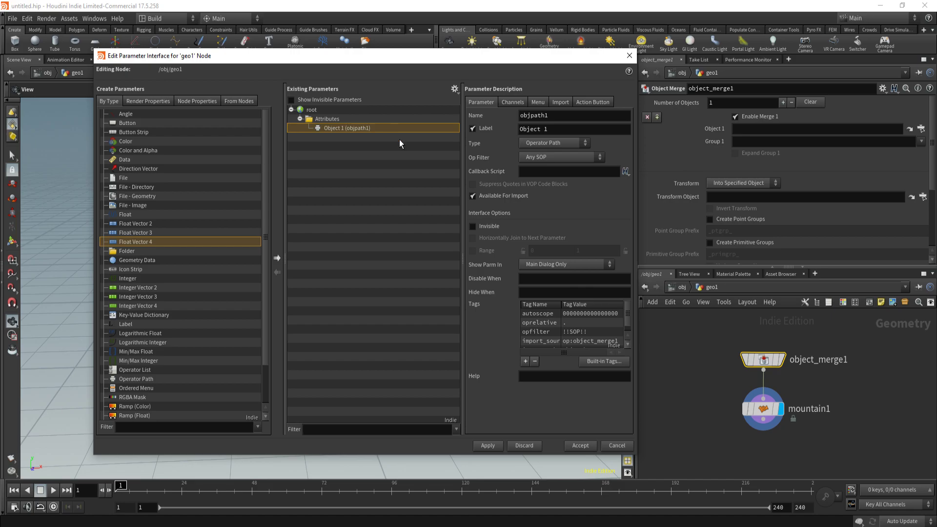
{"action": "scroll", "coordinate": [167, 211], "scroll_direction": "down", "scroll_amount": 2}
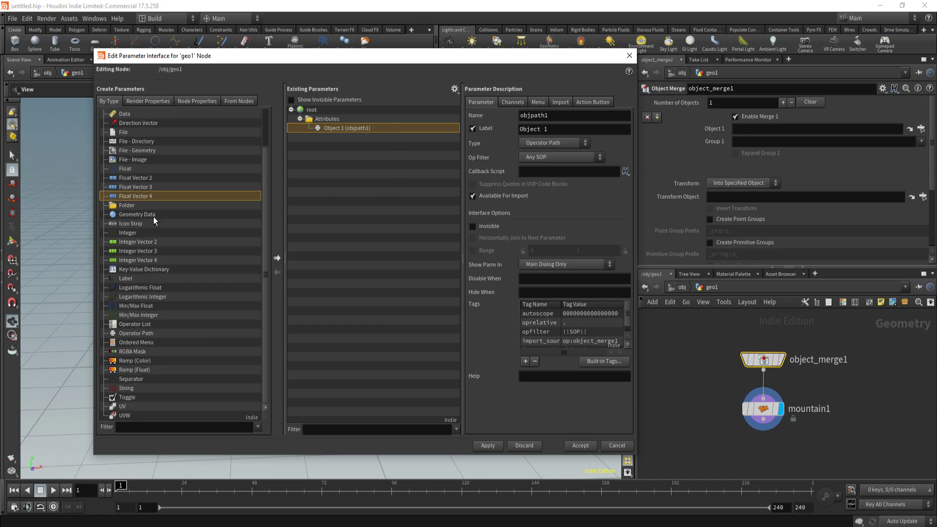
{"action": "scroll", "coordinate": [135, 186], "scroll_direction": "up", "scroll_amount": 2}
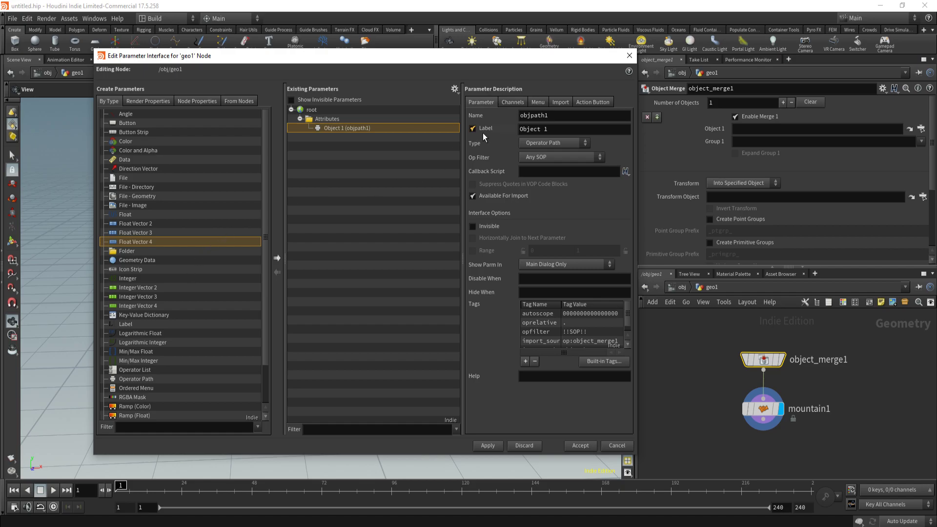
{"action": "left_click", "coordinate": [531, 128]}
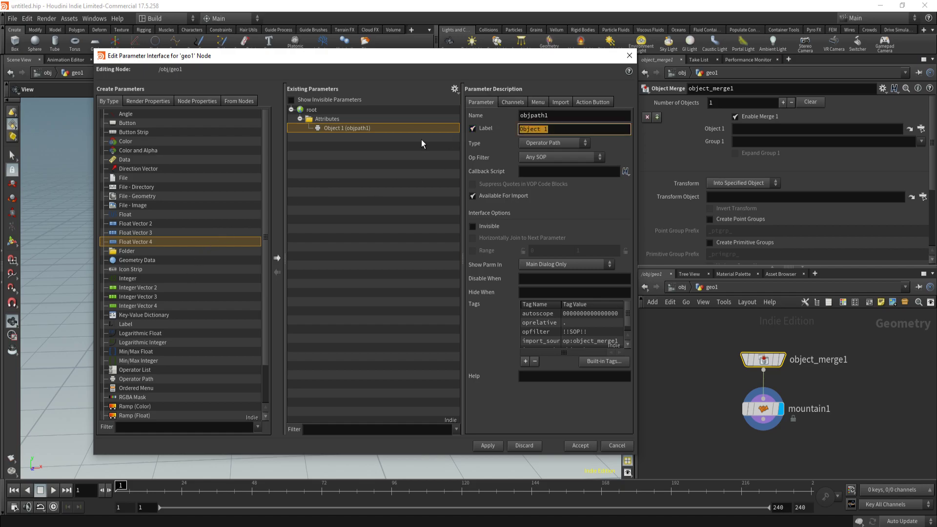
{"action": "type", "text": "Object Inpt"}
{"action": "key", "text": "BackSpace"}
{"action": "type", "text": "ut"}
{"action": "key", "text": "Return"}
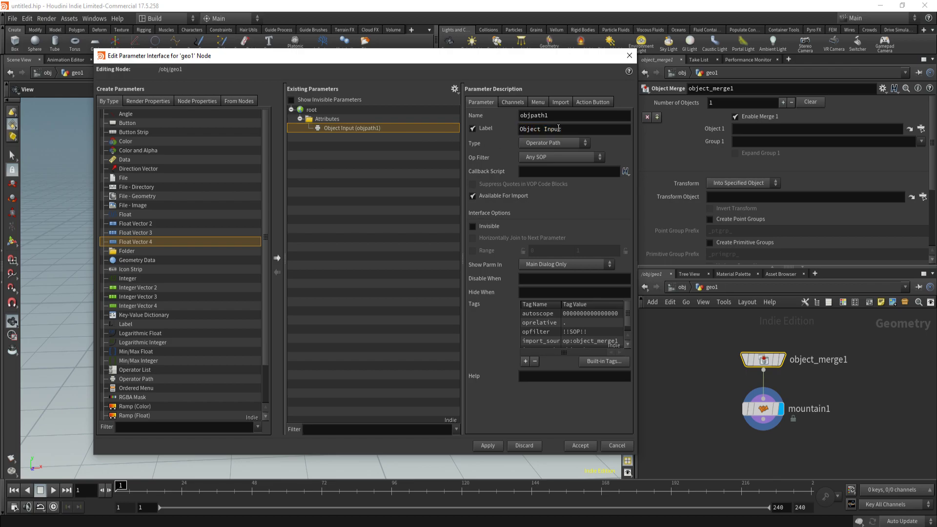
- Set the internal name of the Object Input parameter to Object_Input
{"action": "left_click_drag", "start_coordinate": [564, 128], "coordinate": [490, 136]}
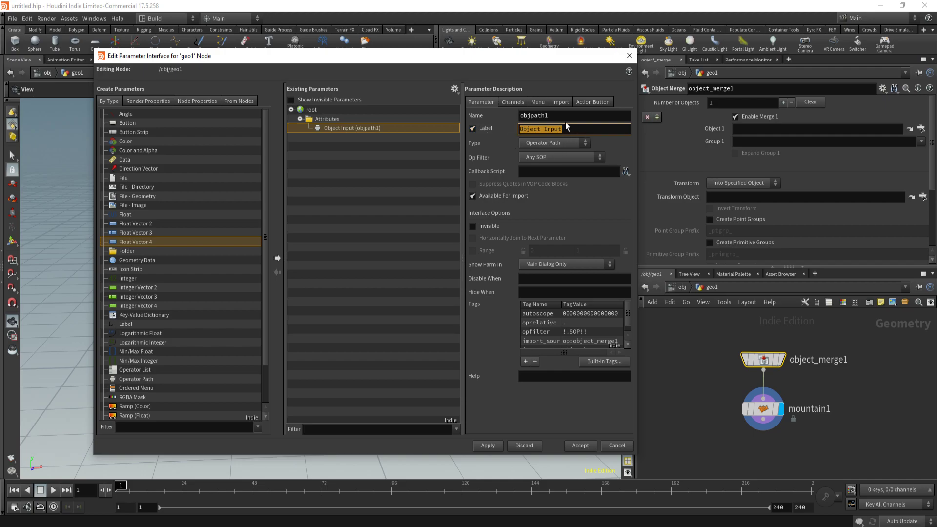
{"action": "key", "text": "shift+Tab"}
{"action": "type", "text": "Object_Input"}
{"action": "key", "text": "Return"}
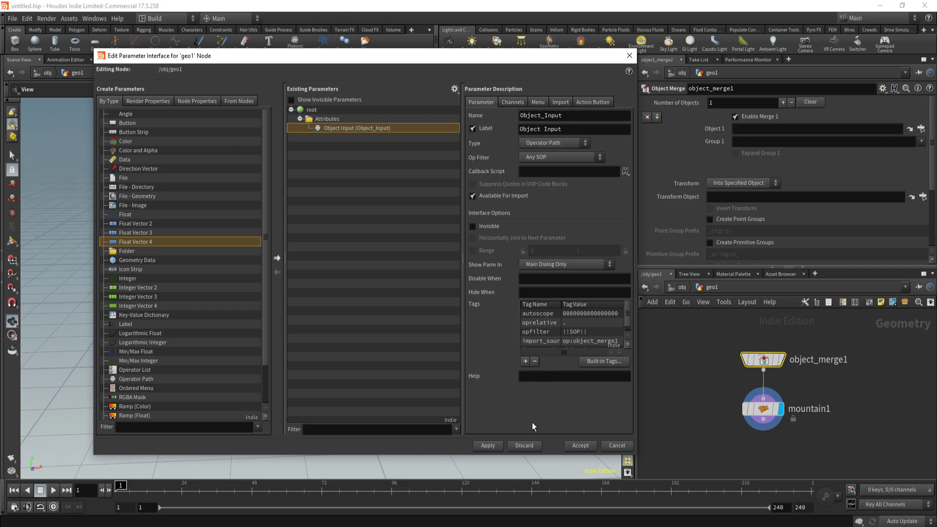
- Add a Separator directly below Object Input in the Attributes folder
{"action": "scroll", "coordinate": [220, 282], "scroll_direction": "down", "scroll_amount": 2}
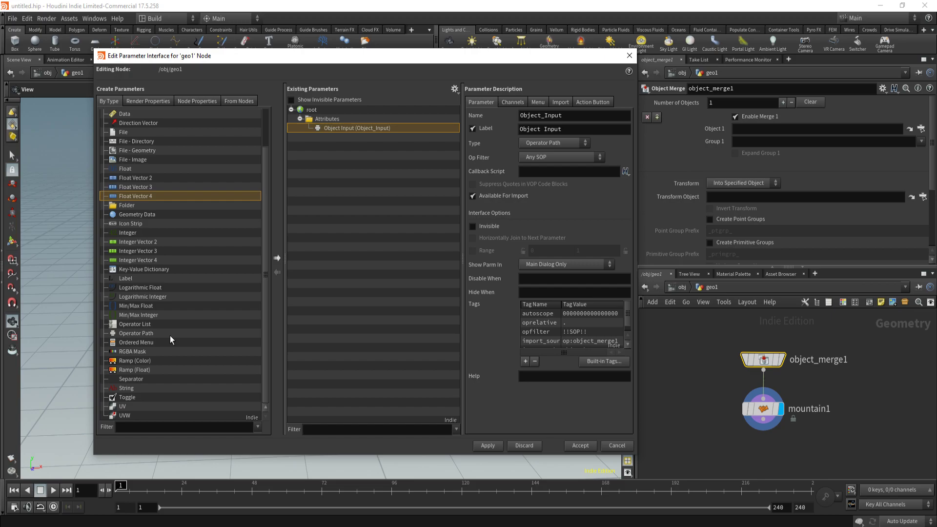
{"action": "left_click_drag", "start_coordinate": [132, 379], "coordinate": [329, 128]}
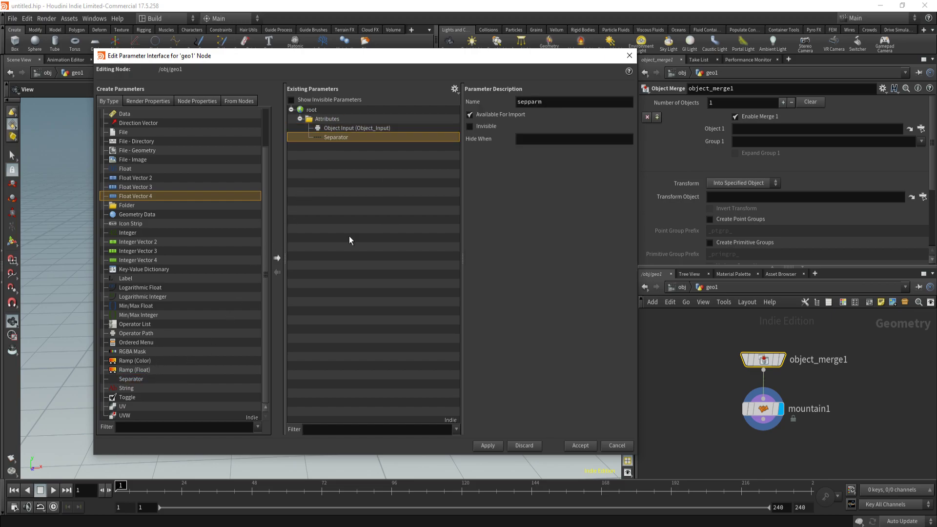
{"action": "left_click", "coordinate": [344, 129]}
{"action": "left_click", "coordinate": [351, 138]}
- Promote mountain1's Height, Element Size, Scale, Offset and Time parameters into the Attributes folder below the separator
{"action": "left_click", "coordinate": [745, 408]}
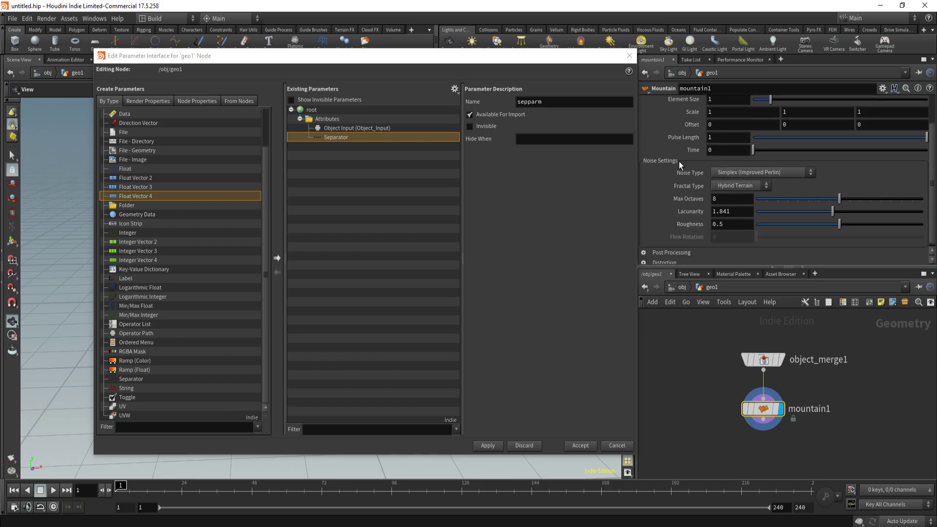
{"action": "mouse_move", "coordinate": [680, 164]}
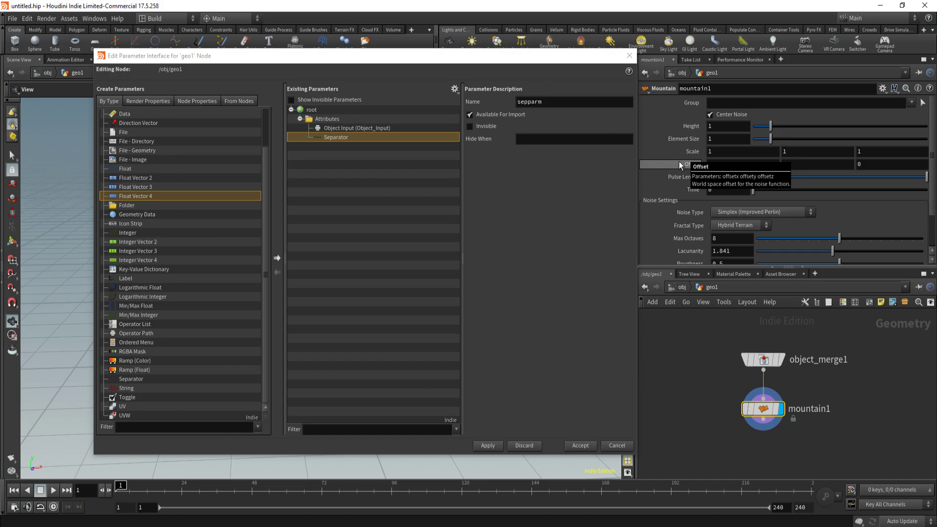
{"action": "mouse_move", "coordinate": [667, 138]}
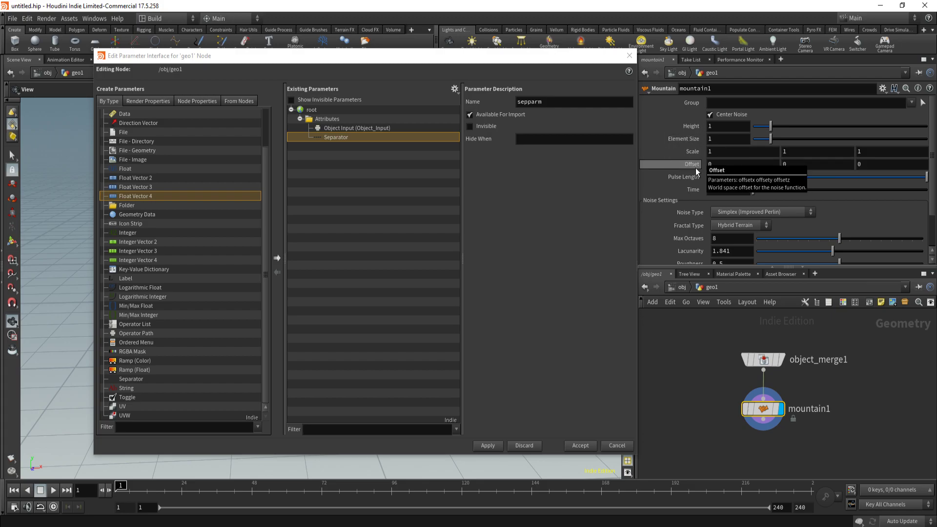
{"action": "scroll", "coordinate": [695, 174], "scroll_direction": "down", "scroll_amount": 2}
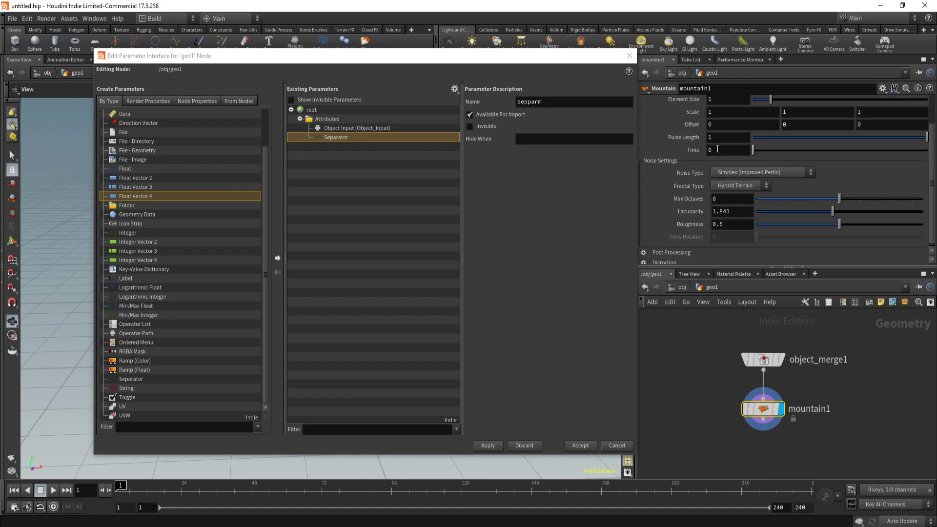
{"action": "scroll", "coordinate": [684, 147], "scroll_direction": "down", "scroll_amount": 1}
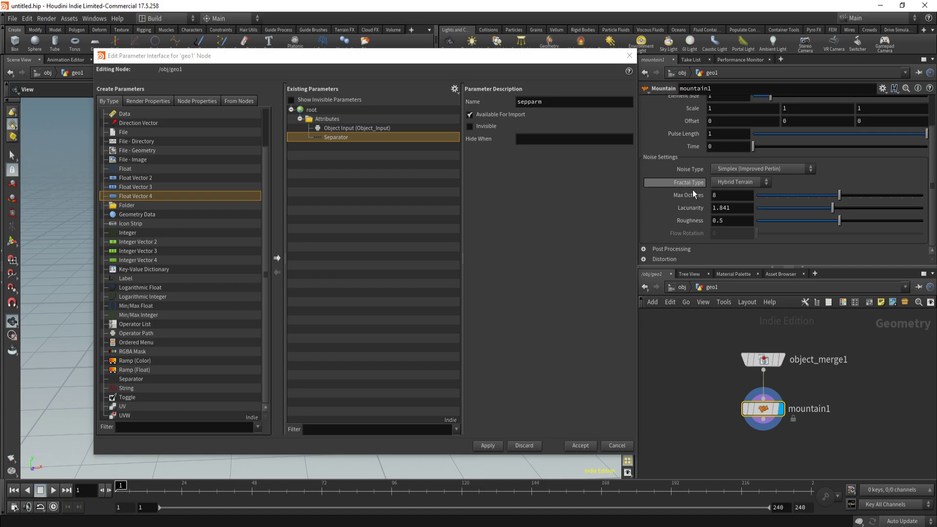
{"action": "scroll", "coordinate": [686, 193], "scroll_direction": "up", "scroll_amount": 2}
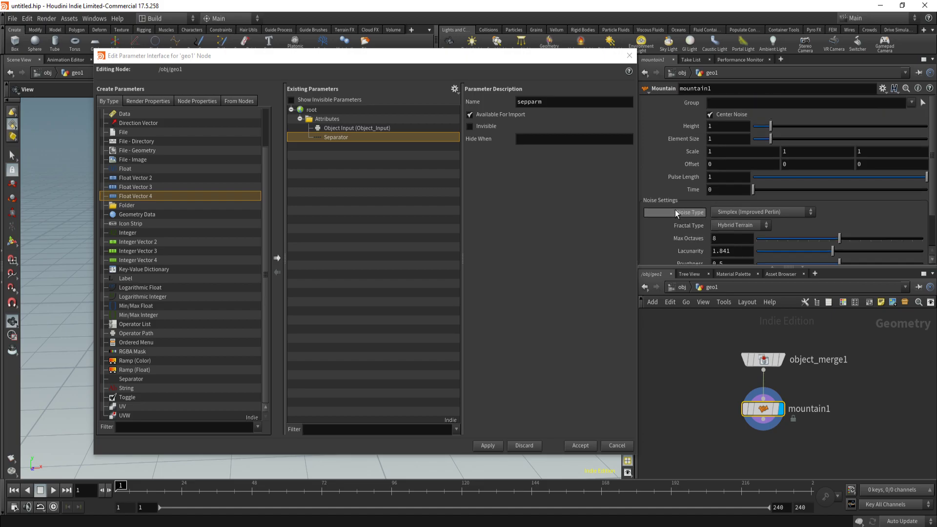
{"action": "left_click_drag", "start_coordinate": [638, 134], "coordinate": [349, 136]}
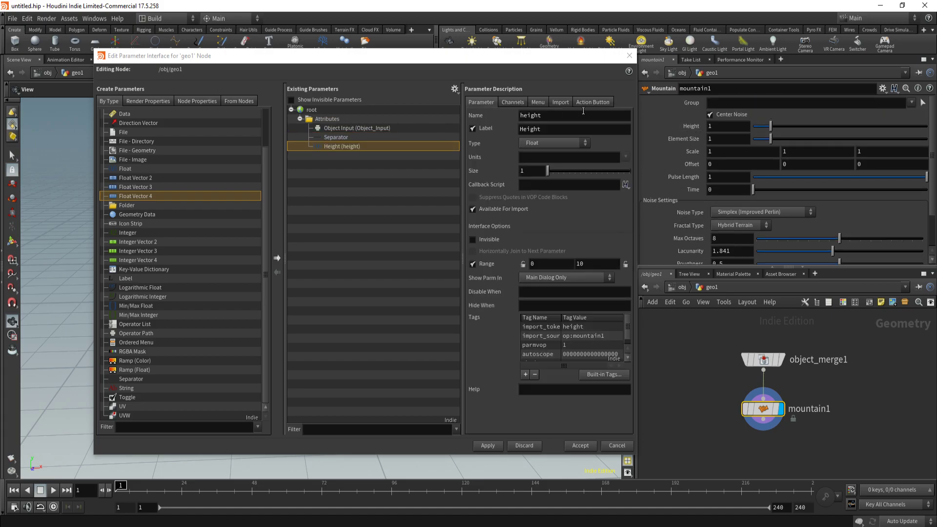
{"action": "left_click_drag", "start_coordinate": [693, 139], "coordinate": [327, 122]}
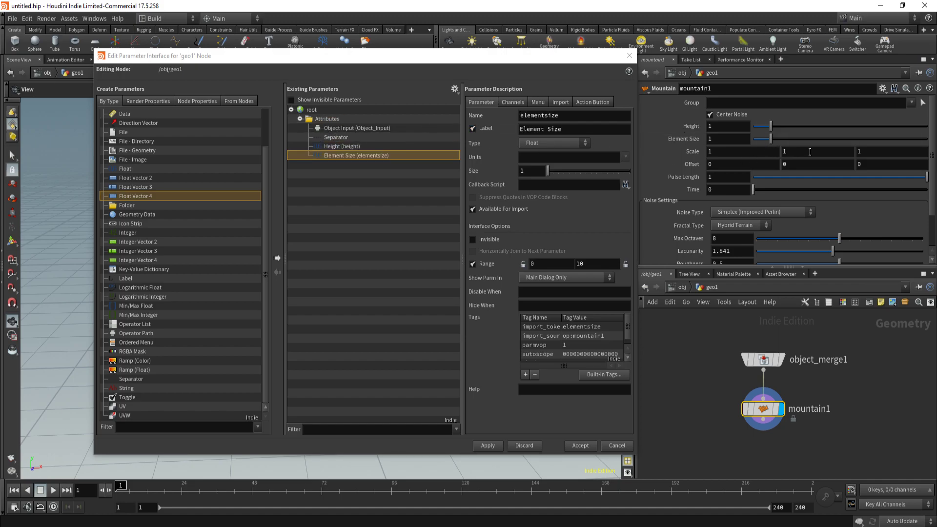
{"action": "scroll", "coordinate": [811, 312], "scroll_direction": "down", "scroll_amount": 1}
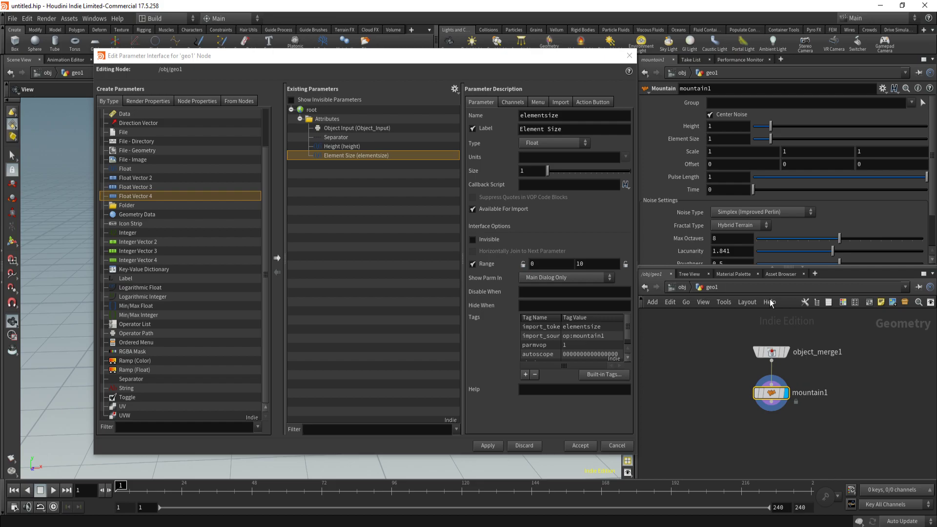
{"action": "left_click_drag", "start_coordinate": [700, 150], "coordinate": [355, 121]}
{"action": "left_click_drag", "start_coordinate": [690, 168], "coordinate": [336, 128]}
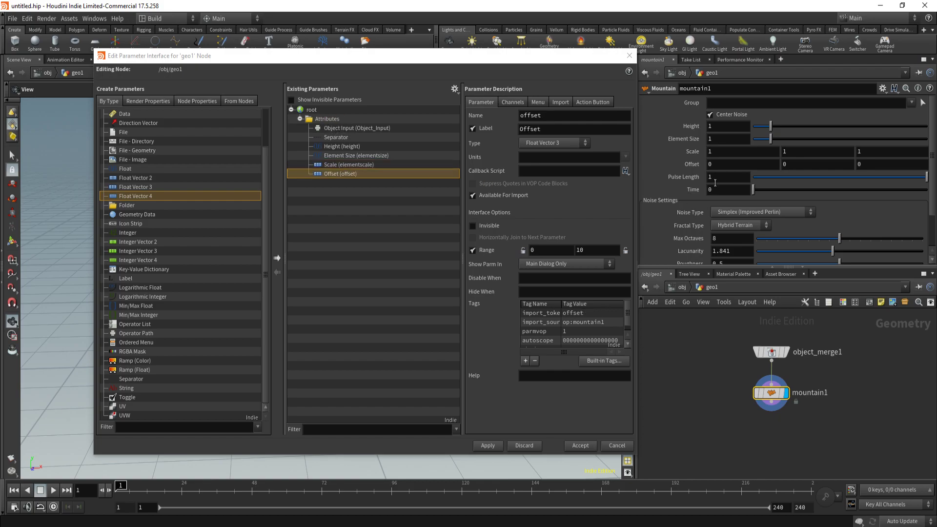
{"action": "left_click_drag", "start_coordinate": [693, 190], "coordinate": [338, 126]}
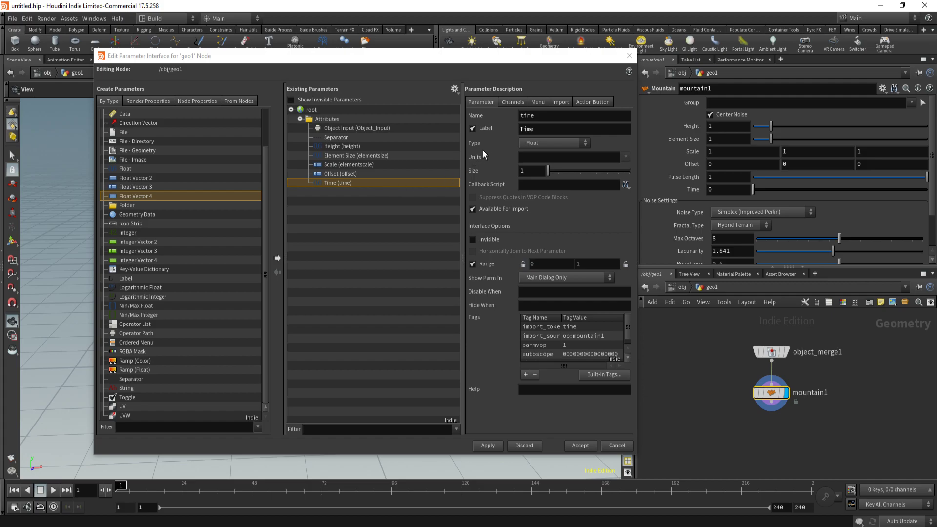
- Check the channel defaults and linked channels of the promoted Time, Height, Element Size, Scale and Offset parameters
{"action": "left_click", "coordinate": [514, 102]}
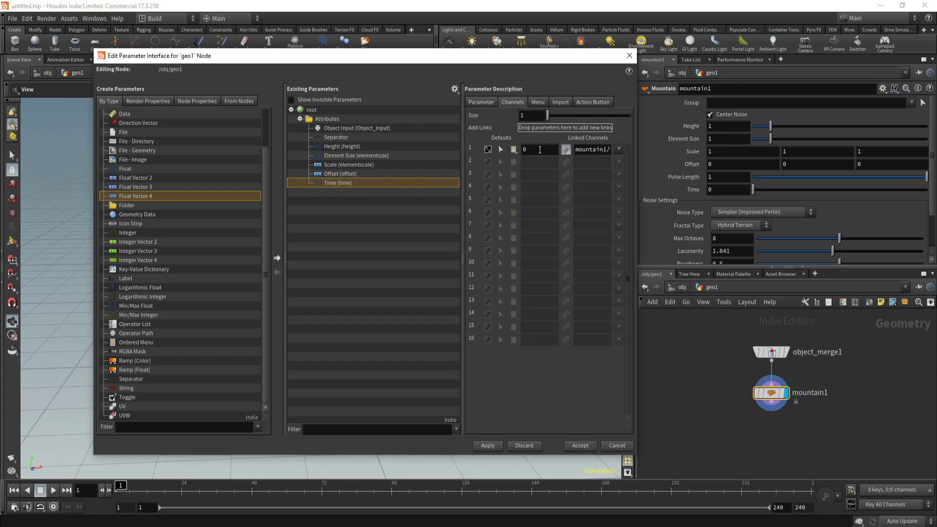
{"action": "left_click", "coordinate": [541, 152]}
{"action": "left_click", "coordinate": [353, 153]}
{"action": "left_click", "coordinate": [347, 144]}
{"action": "left_click", "coordinate": [354, 156]}
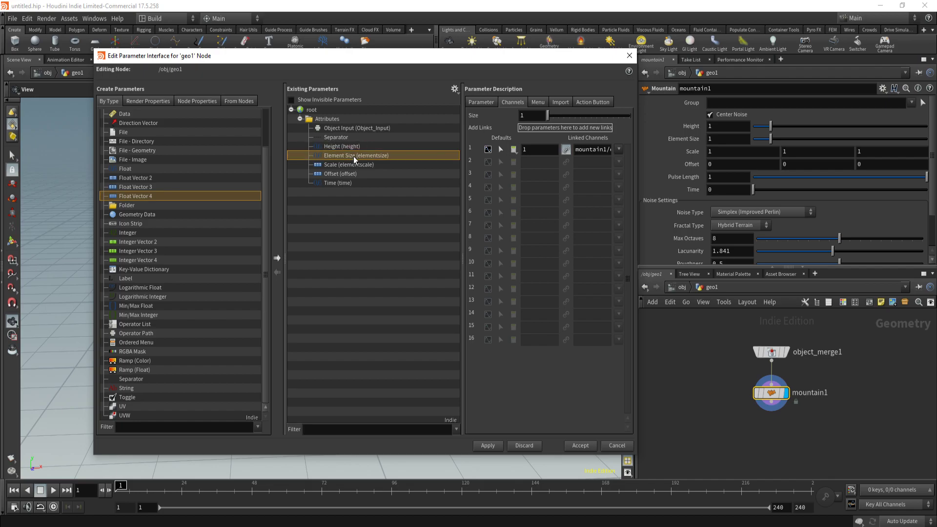
{"action": "left_click", "coordinate": [352, 165]}
{"action": "left_click", "coordinate": [355, 173]}
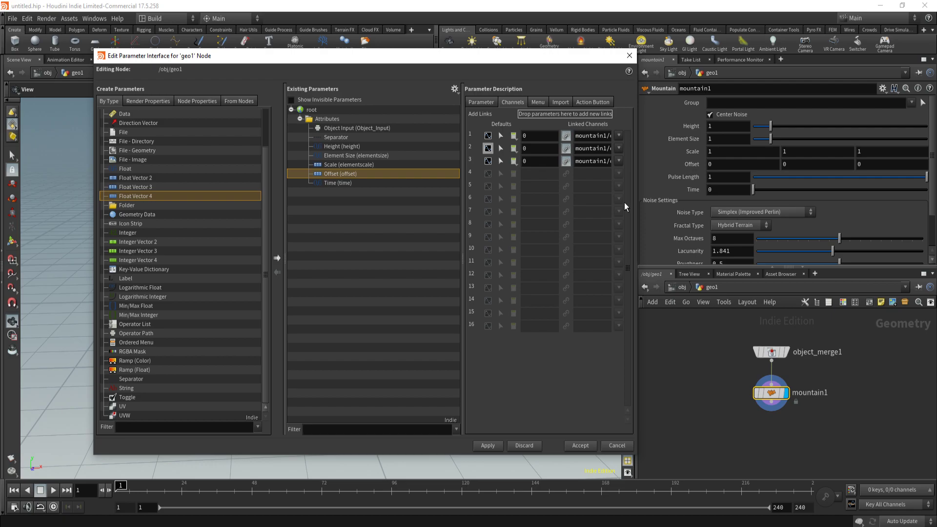
{"action": "left_click", "coordinate": [481, 102]}
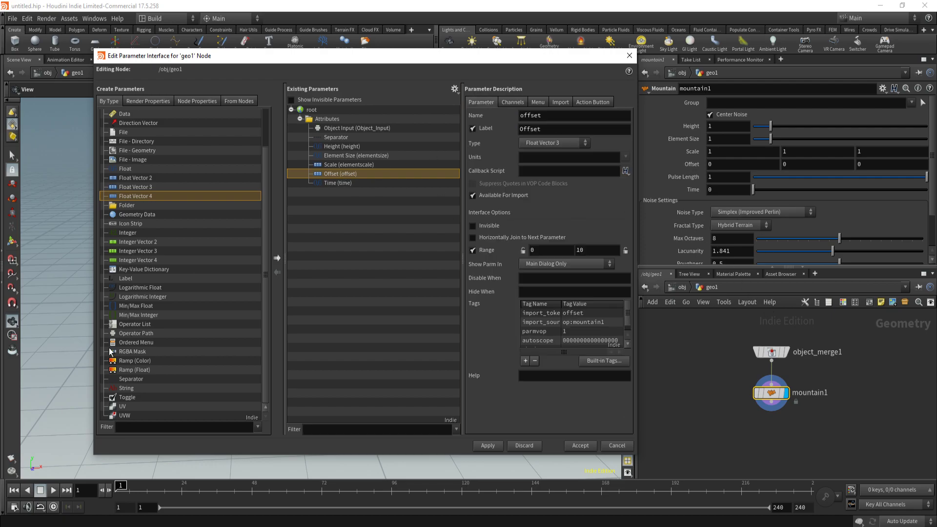
- Add a second Separator, promote mountain1's Noise Type, Fractal Type, Max Octaves, Lacunarity and Roughness below it, and accept the interface
{"action": "left_click_drag", "start_coordinate": [131, 379], "coordinate": [320, 119]}
{"action": "left_click_drag", "start_coordinate": [693, 219], "coordinate": [352, 121]}
{"action": "left_click_drag", "start_coordinate": [689, 228], "coordinate": [342, 125]}
{"action": "left_click_drag", "start_coordinate": [676, 239], "coordinate": [342, 122]}
{"action": "scroll", "coordinate": [669, 239], "scroll_direction": "down", "scroll_amount": 2}
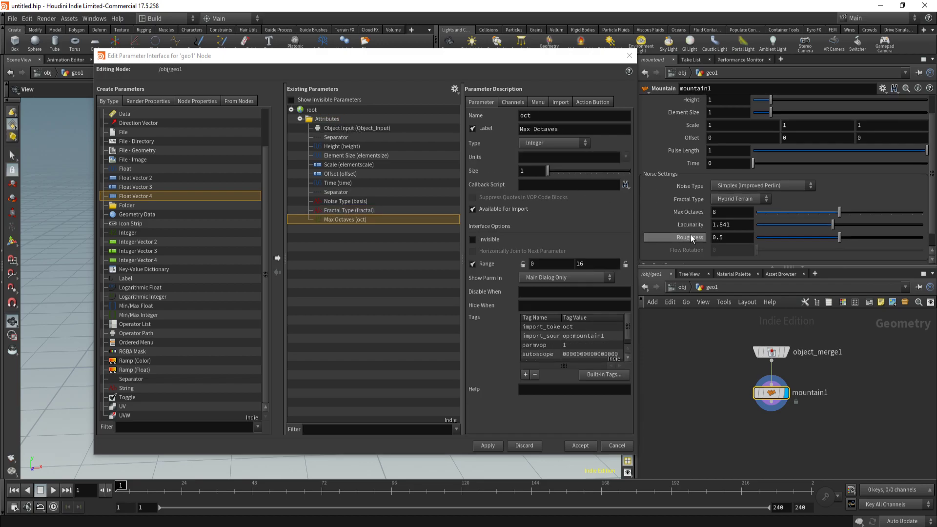
{"action": "left_click_drag", "start_coordinate": [691, 226], "coordinate": [337, 125]}
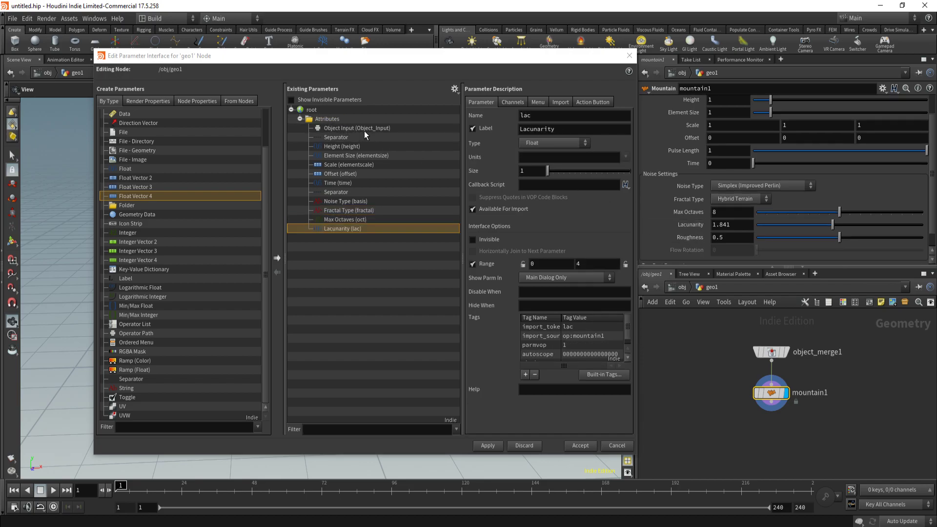
{"action": "left_click_drag", "start_coordinate": [690, 237], "coordinate": [318, 127]}
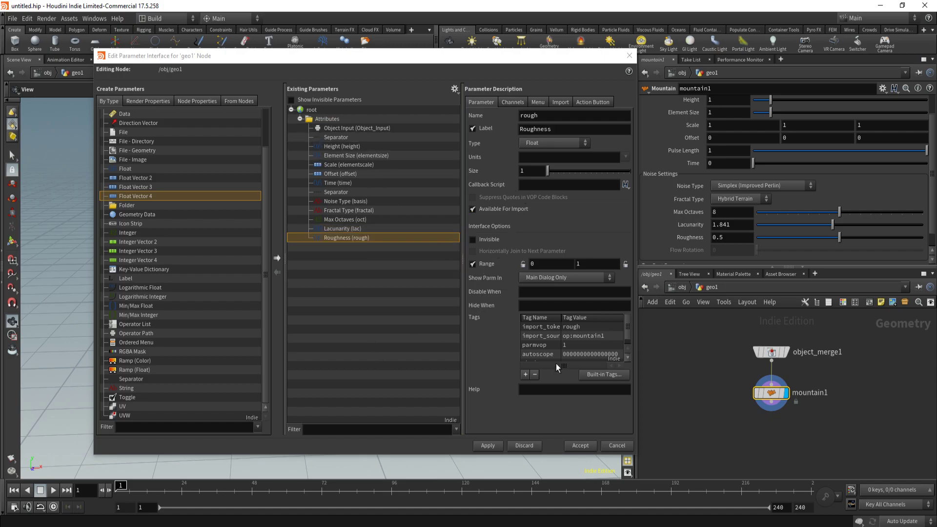
{"action": "left_click", "coordinate": [578, 446]}
- Return to object level and review the promoted parameters in geo1's Attributes folder
{"action": "left_click", "coordinate": [682, 288]}
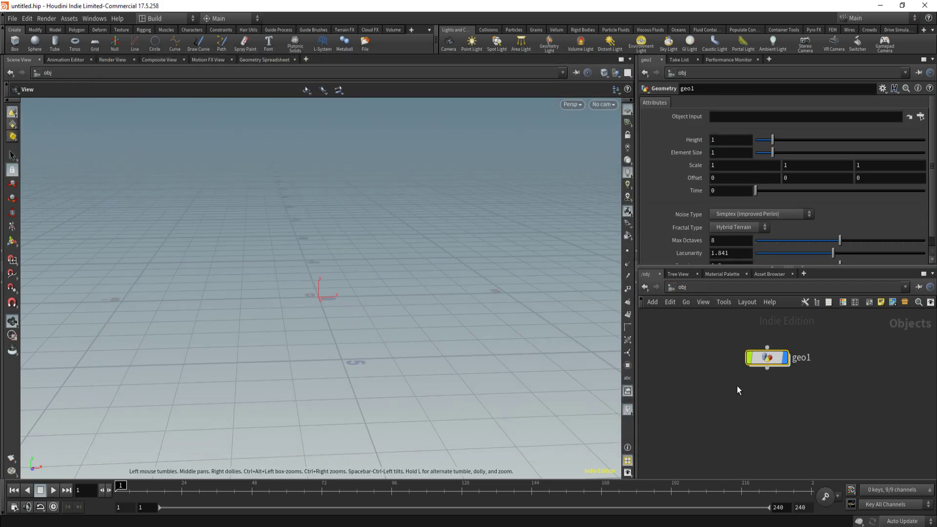
{"action": "scroll", "coordinate": [687, 192], "scroll_direction": "down", "scroll_amount": 1}
{"action": "scroll", "coordinate": [710, 122], "scroll_direction": "up", "scroll_amount": 1}
{"action": "scroll", "coordinate": [689, 195], "scroll_direction": "down", "scroll_amount": 1}
{"action": "scroll", "coordinate": [681, 161], "scroll_direction": "up", "scroll_amount": 1}
{"action": "scroll", "coordinate": [708, 225], "scroll_direction": "down", "scroll_amount": 1}
{"action": "scroll", "coordinate": [667, 252], "scroll_direction": "up", "scroll_amount": 1}
- Start creating a digital asset from geo1 with the operator name Surface_Distortion
{"action": "right_click", "coordinate": [777, 359]}
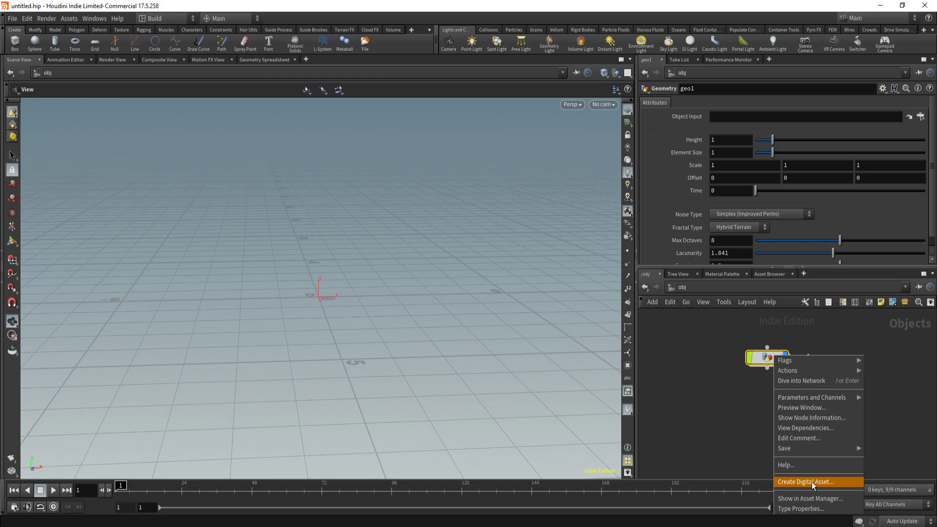
{"action": "left_click", "coordinate": [833, 482]}
{"action": "left_click_drag", "start_coordinate": [483, 364], "coordinate": [428, 364]}
{"action": "key", "text": "BackSpace"}
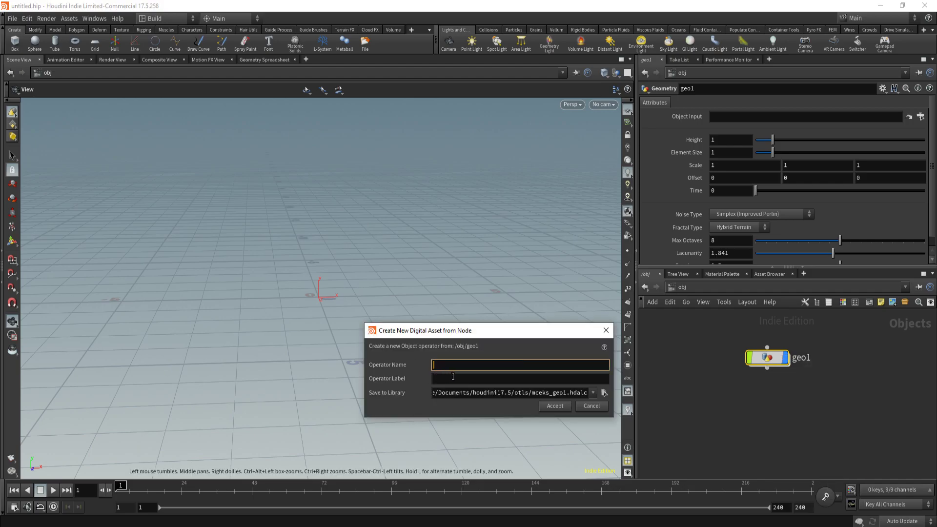
{"action": "type", "text": "Surface_Distortion"}
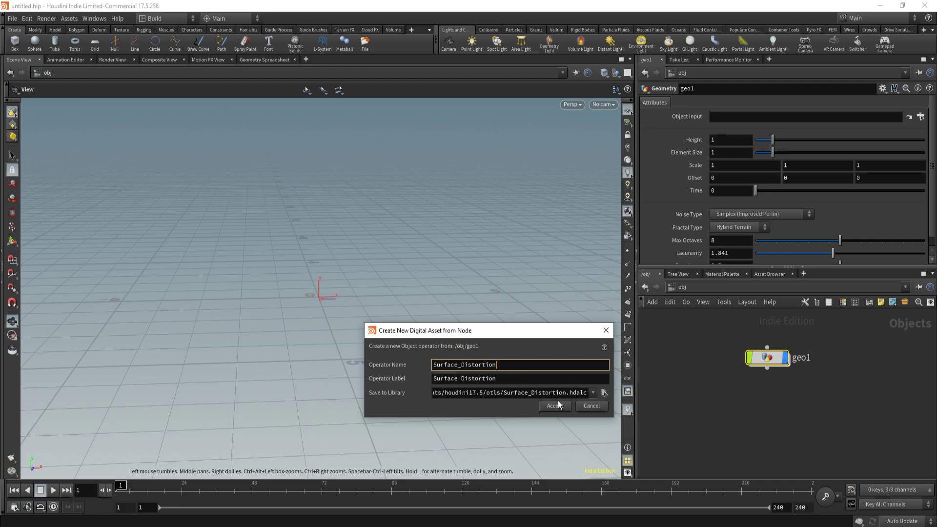
- Set the asset's library file to C4D Surface Distortion.hdalc in F:/Houdini Projects/Surface Distortion/
{"action": "left_click", "coordinate": [605, 393]}
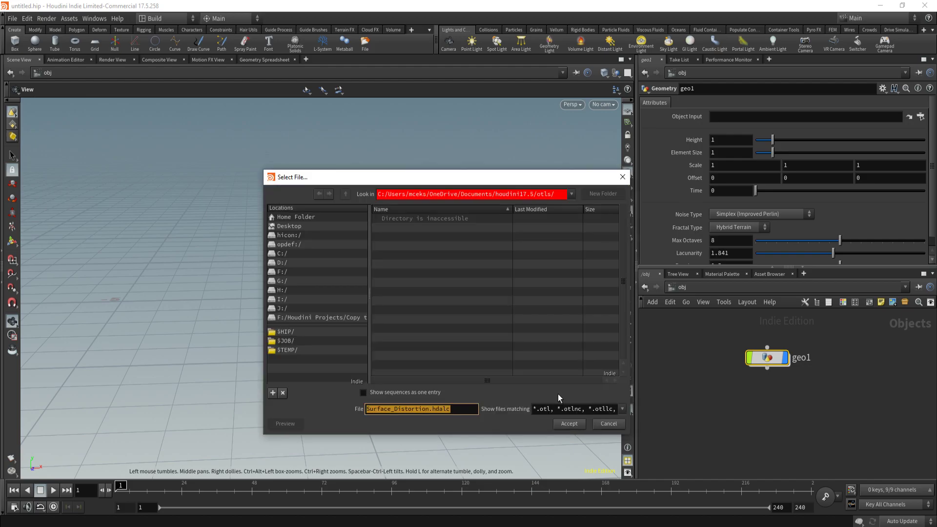
{"action": "left_click", "coordinate": [292, 272]}
{"action": "double_click", "coordinate": [405, 254]}
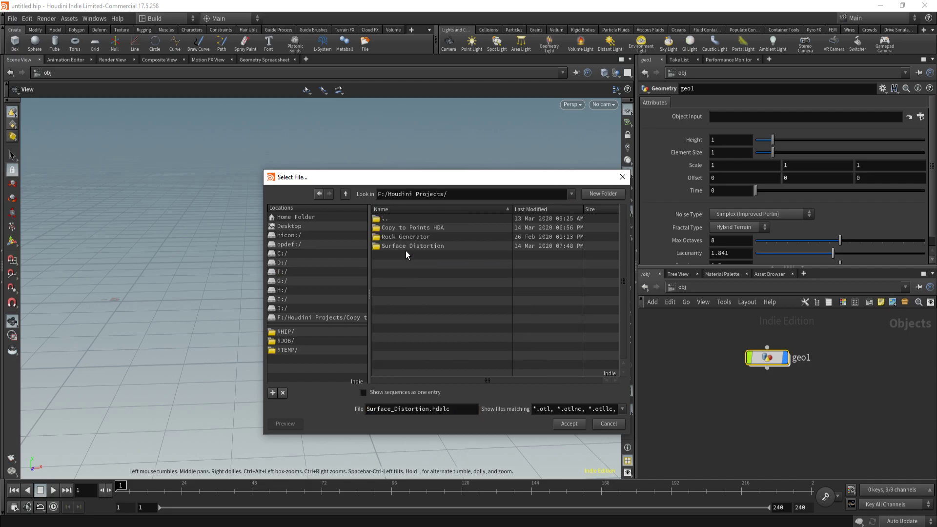
{"action": "double_click", "coordinate": [431, 246]}
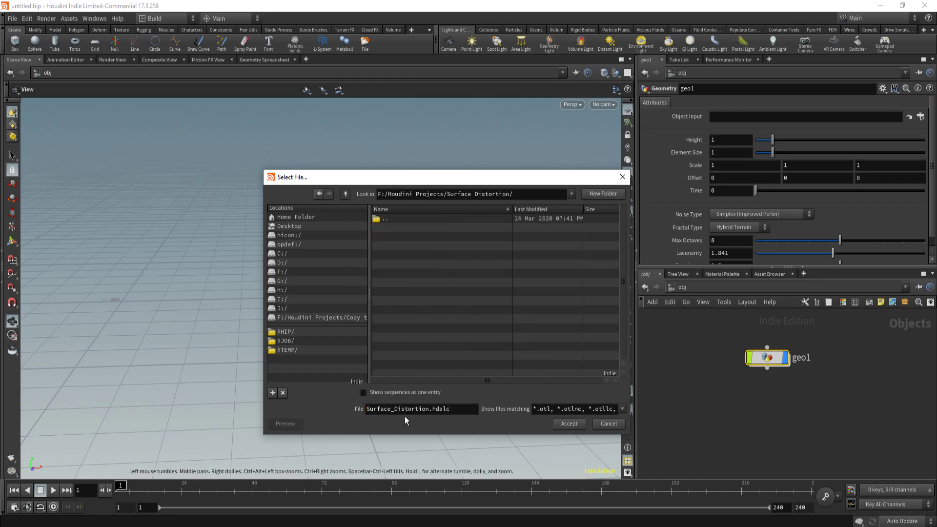
{"action": "left_click", "coordinate": [370, 409]}
{"action": "type", "text": "C4D"}
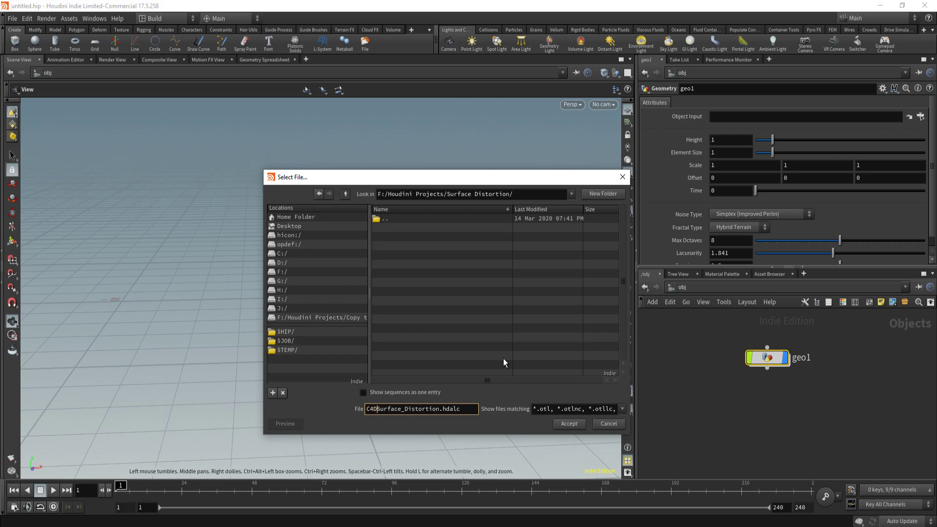
{"action": "key", "text": "BackSpace"}
{"action": "left_click", "coordinate": [570, 429]}
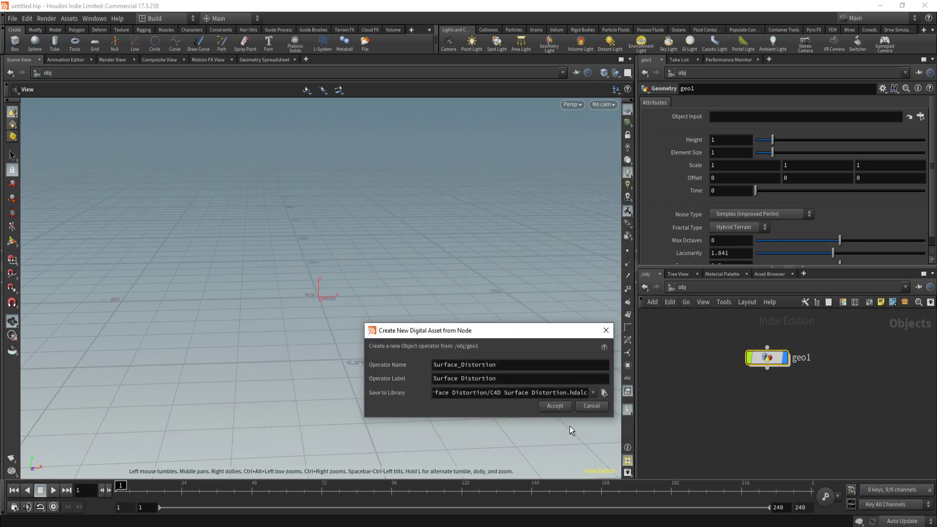
- Create the digital asset, leave existing instances' parameter layouts unchanged, and accept its operator type properties
{"action": "left_click", "coordinate": [554, 407]}
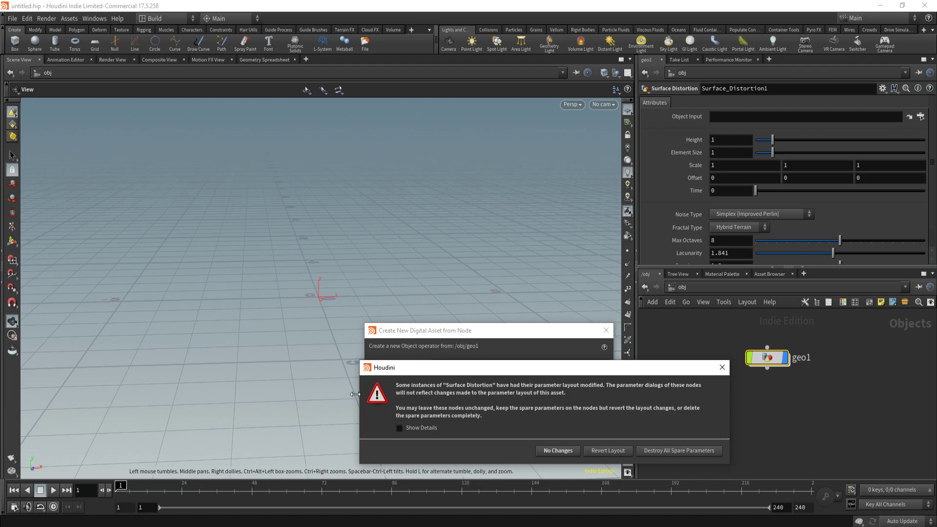
{"action": "left_click", "coordinate": [542, 451]}
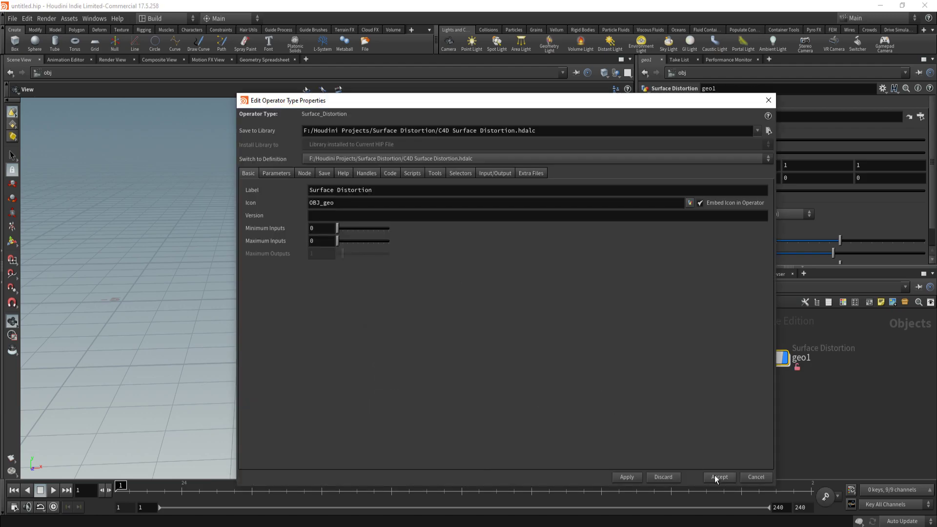
{"action": "left_click", "coordinate": [720, 477]}
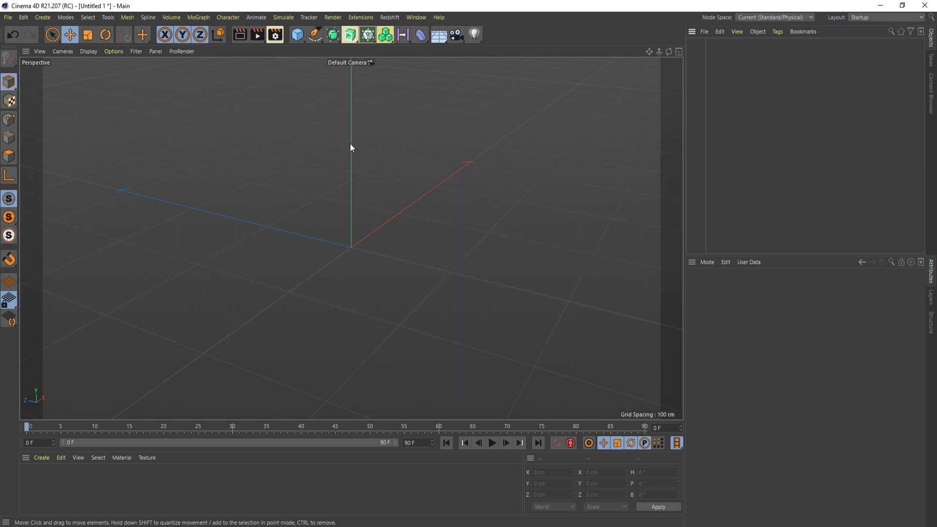
- Switch to Cinema 4D and open C4D Surface Distortion.hdalc from the Surface Distortion project folder
{"action": "left_click", "coordinate": [8, 17]}
{"action": "left_click", "coordinate": [39, 59]}
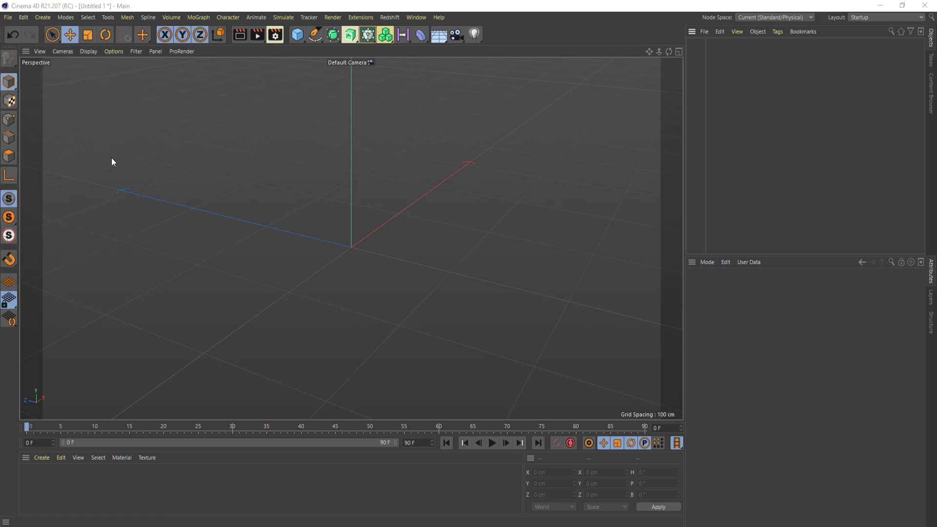
{"action": "left_click", "coordinate": [153, 93]}
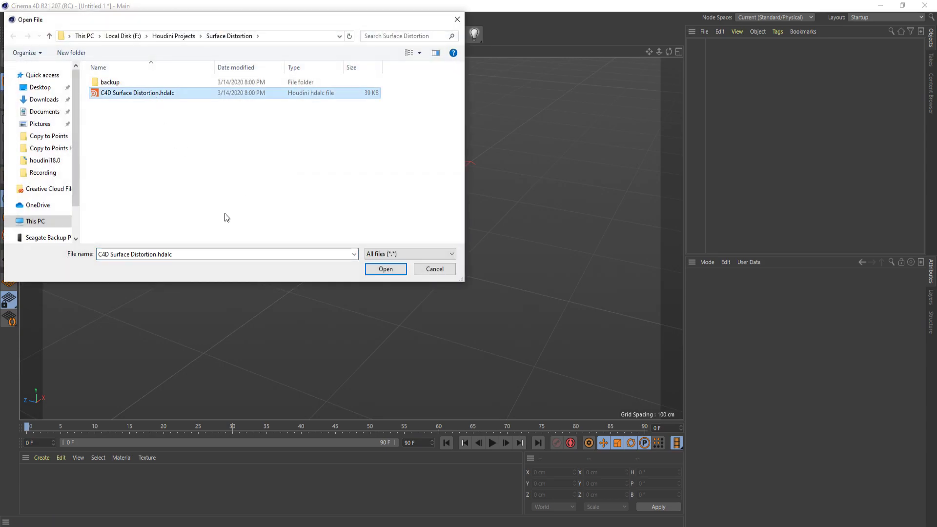
{"action": "left_click", "coordinate": [385, 269]}
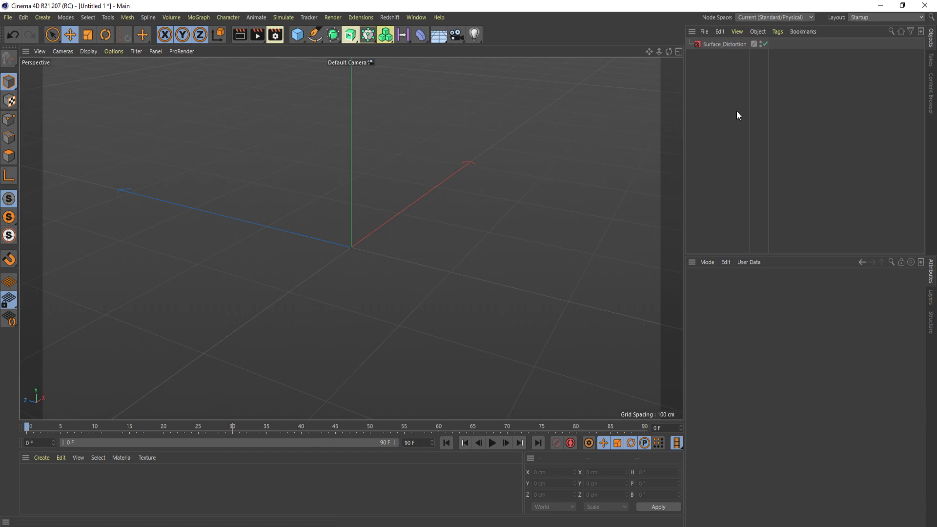
- Examine the Surface_Distortion object's basic properties, coordinates, object input and promoted asset attributes
{"action": "left_click", "coordinate": [708, 45]}
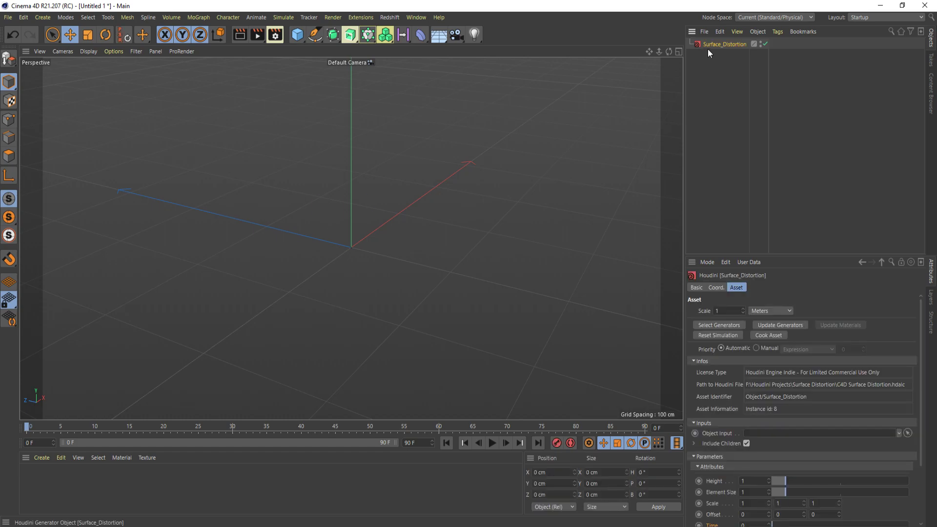
{"action": "left_click", "coordinate": [697, 289]}
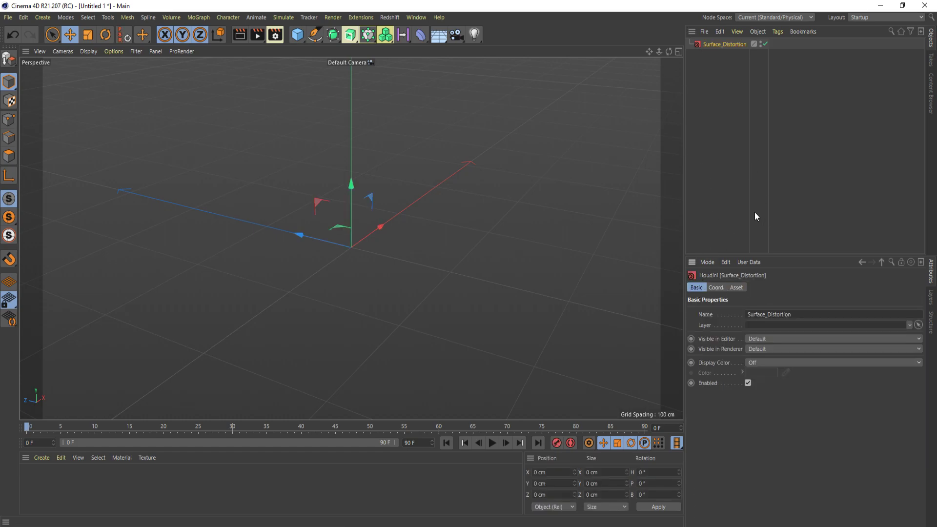
{"action": "left_click", "coordinate": [715, 287]}
{"action": "left_click", "coordinate": [698, 288]}
{"action": "left_click", "coordinate": [713, 288]}
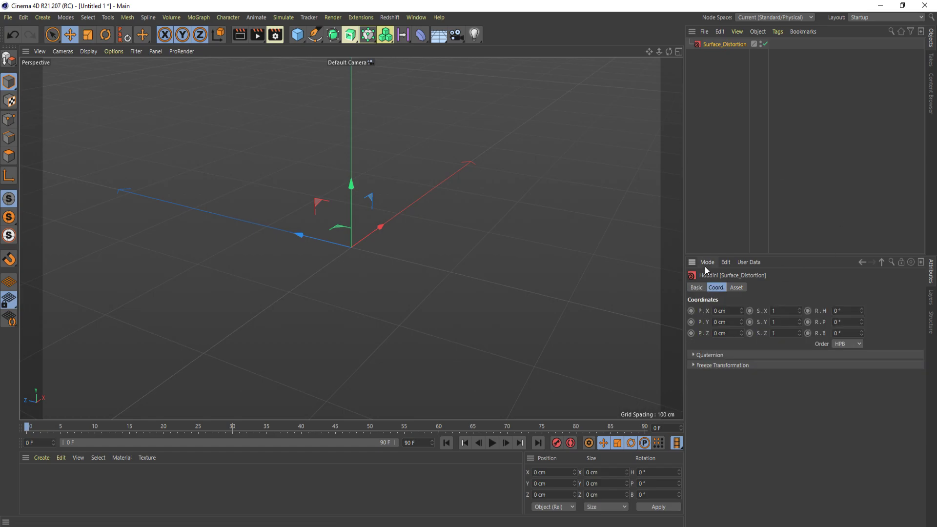
{"action": "left_click", "coordinate": [698, 288]}
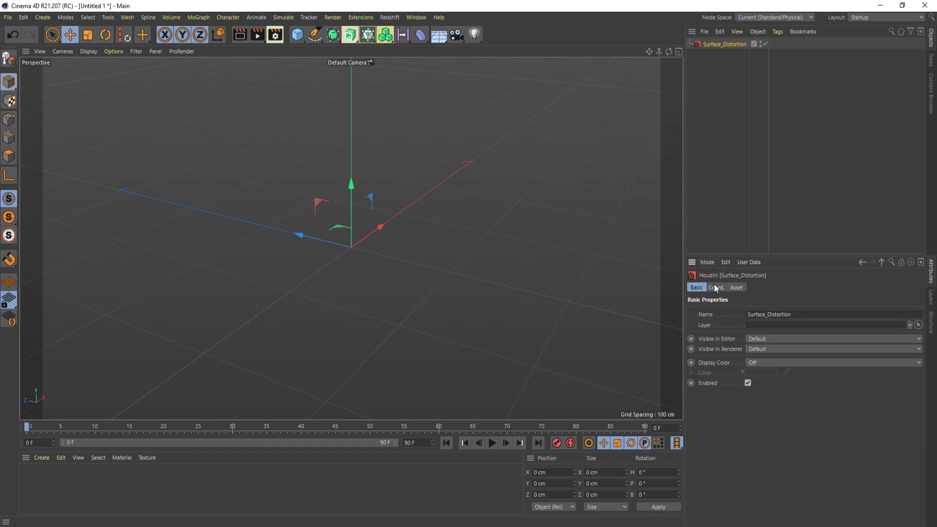
{"action": "left_click", "coordinate": [732, 288]}
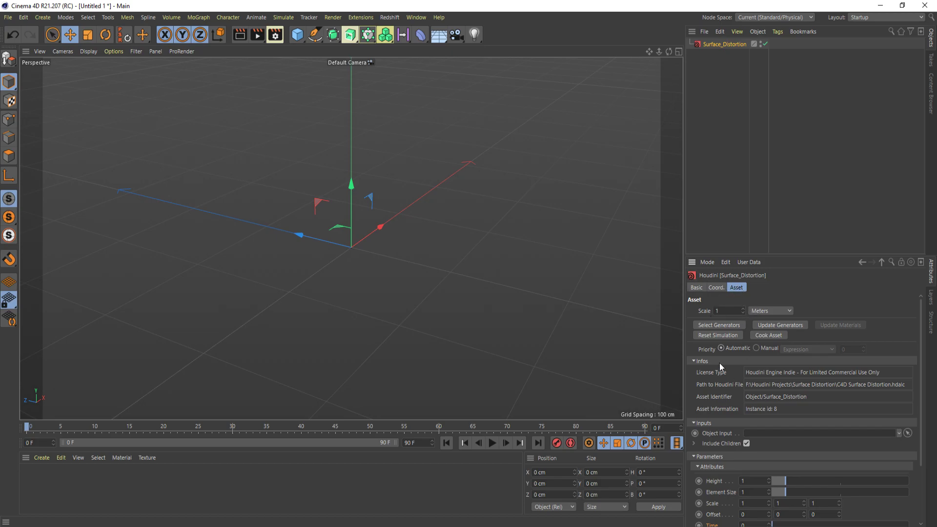
{"action": "scroll", "coordinate": [732, 337], "scroll_direction": "down", "scroll_amount": 3}
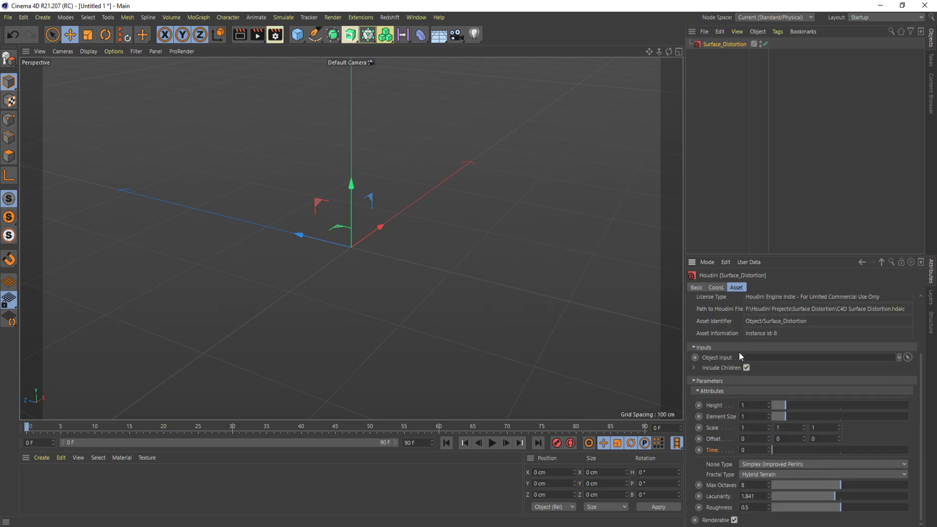
{"action": "left_click", "coordinate": [711, 394]}
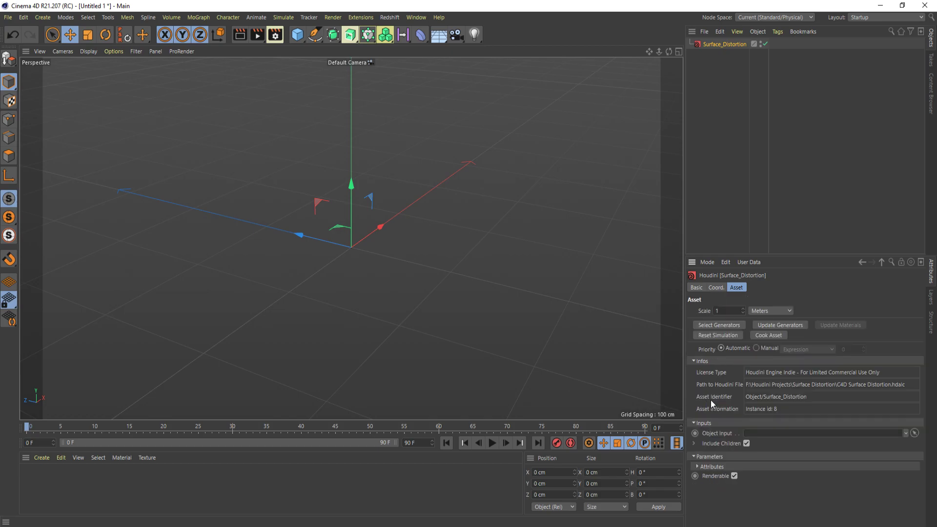
{"action": "left_click", "coordinate": [703, 468]}
{"action": "scroll", "coordinate": [734, 459], "scroll_direction": "down", "scroll_amount": 3}
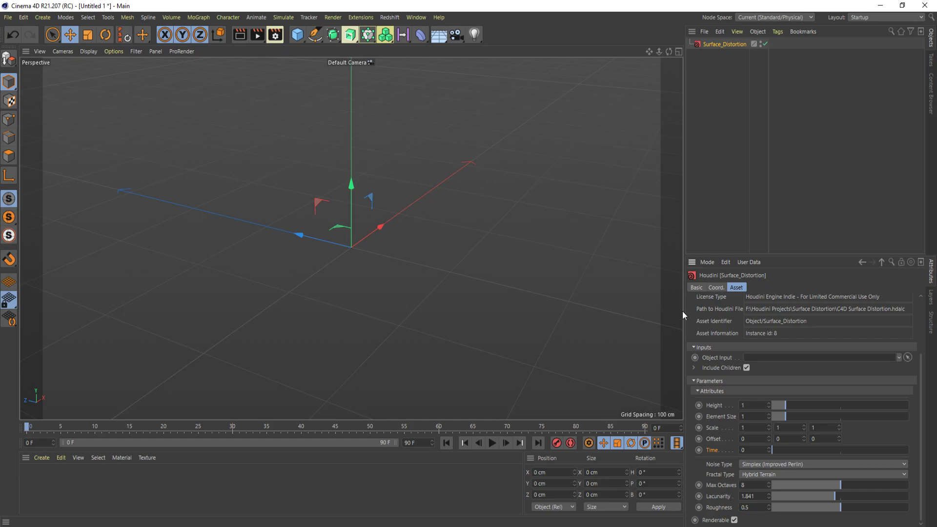
- Add a Plane primitive with 50 width segments and 50 height segments
{"action": "left_click", "coordinate": [302, 37]}
{"action": "left_click", "coordinate": [378, 65]}
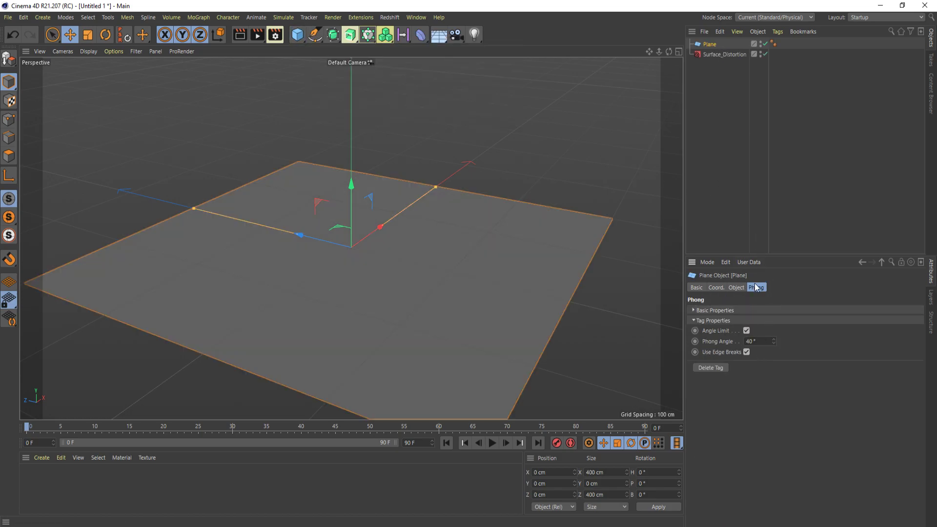
{"action": "left_click", "coordinate": [737, 288]}
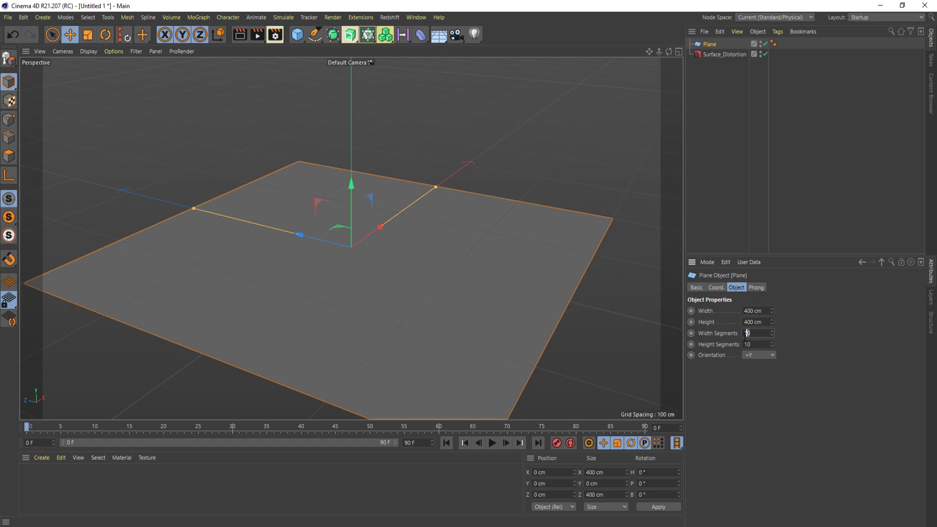
{"action": "type", "text": "50"}
{"action": "key", "text": "Tab"}
{"action": "type", "text": "50"}
- Assign the Plane as Surface_Distortion's Object Input and disable the original Plane
{"action": "left_click", "coordinate": [728, 125]}
{"action": "left_click", "coordinate": [699, 55]}
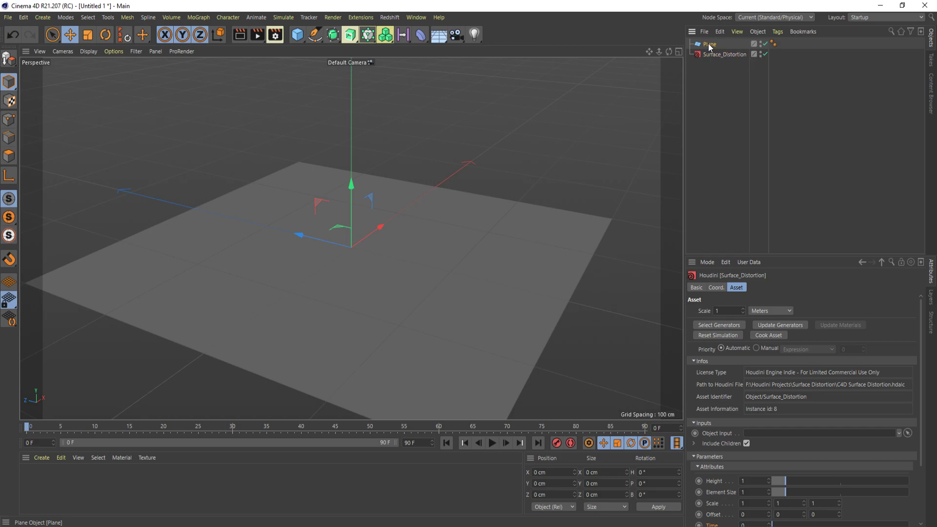
{"action": "left_click_drag", "start_coordinate": [709, 45], "coordinate": [775, 434]}
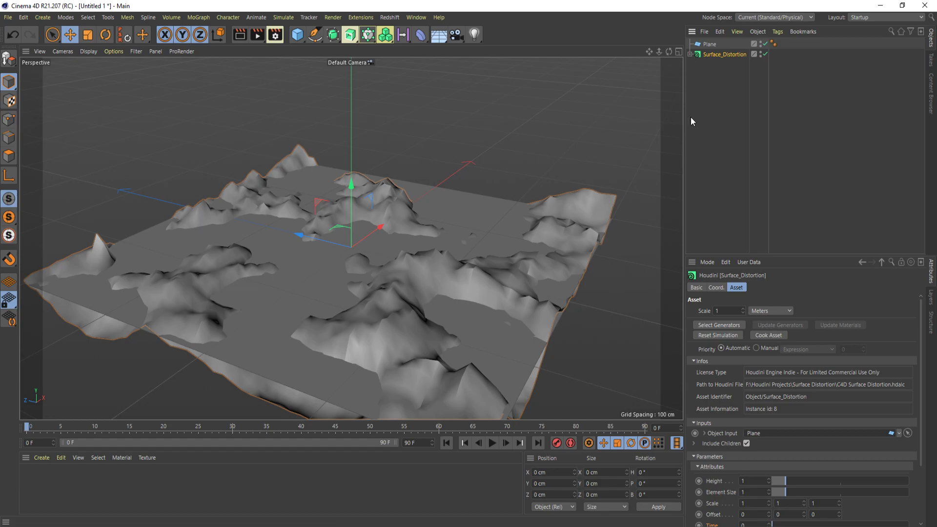
{"action": "double_click", "coordinate": [762, 44]}
{"action": "left_click_drag", "start_coordinate": [446, 264], "coordinate": [395, 260], "text": "alt"}
{"action": "scroll", "coordinate": [371, 273], "scroll_direction": "down", "scroll_amount": 5}
{"action": "left_click_drag", "start_coordinate": [353, 285], "coordinate": [364, 307], "text": "alt"}
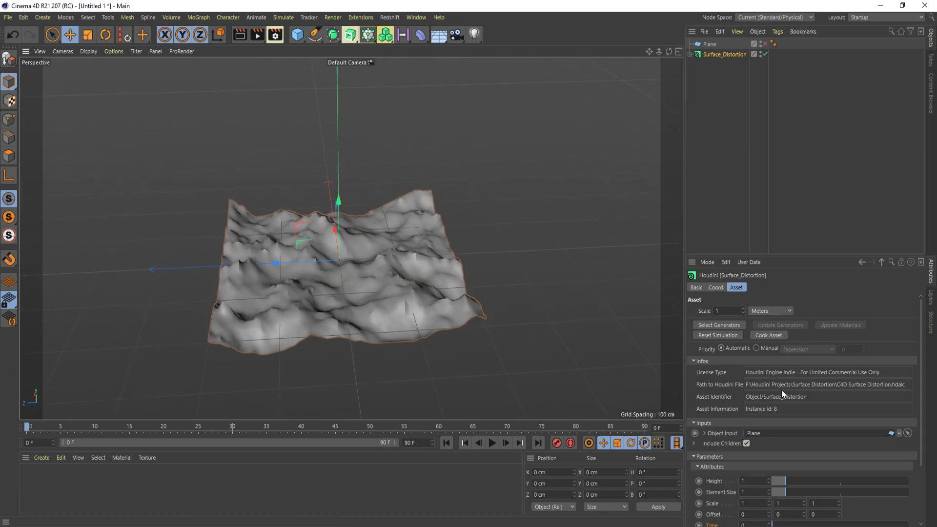
- Set the asset's Element Size to 5.11 and Height to 0.55, and inspect the distorted plane
{"action": "scroll", "coordinate": [733, 461], "scroll_direction": "down", "scroll_amount": 3}
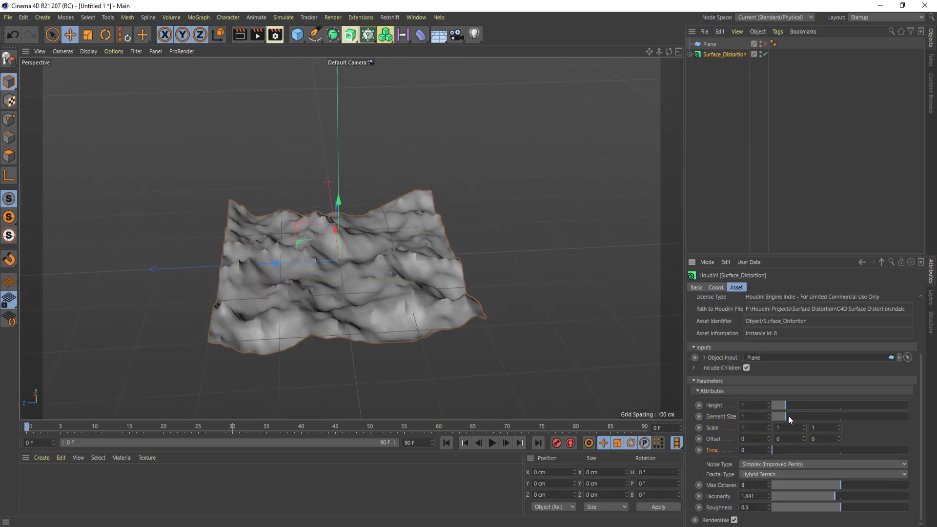
{"action": "mouse_move", "coordinate": [787, 417]}
{"action": "left_mouse_down"}
{"action": "mouse_move", "coordinate": [844, 419]}
{"action": "mouse_move", "coordinate": [820, 407]}
{"action": "mouse_move", "coordinate": [780, 411]}
{"action": "left_mouse_up"}
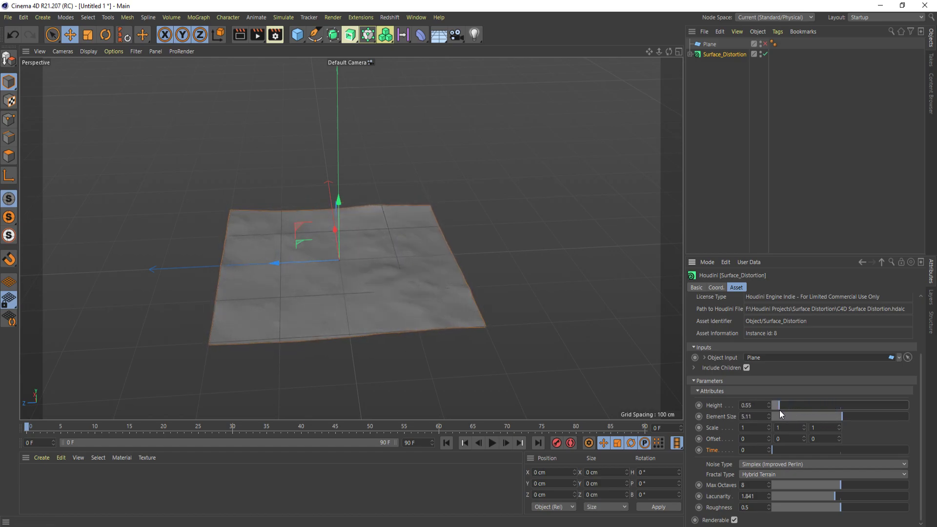
{"action": "left_click_drag", "start_coordinate": [340, 280], "coordinate": [334, 252], "text": "alt"}
{"action": "right_click_drag", "start_coordinate": [334, 252], "coordinate": [416, 276], "text": "alt"}
{"action": "middle_click_drag", "start_coordinate": [416, 276], "coordinate": [438, 260], "text": "alt"}
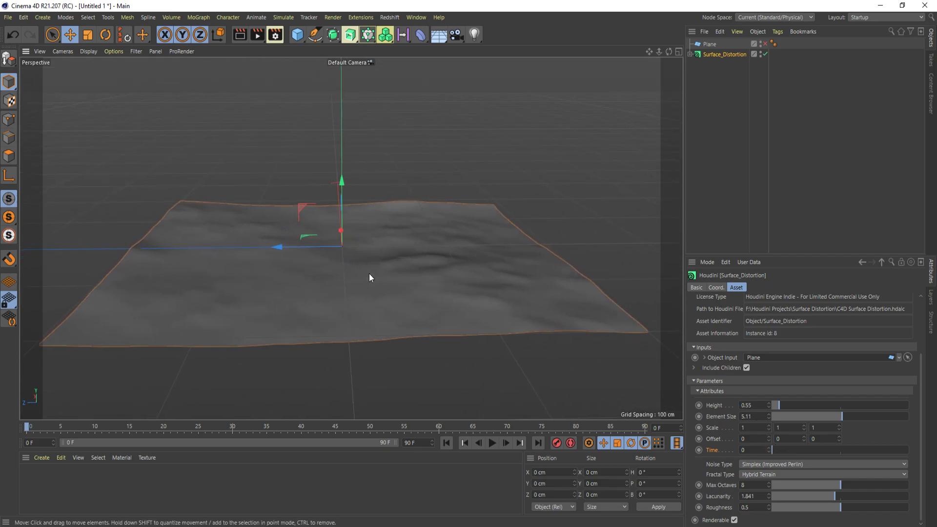
- Add a Sphere primitive and increase its segment count for a smoother surface
{"action": "left_click", "coordinate": [298, 34]}
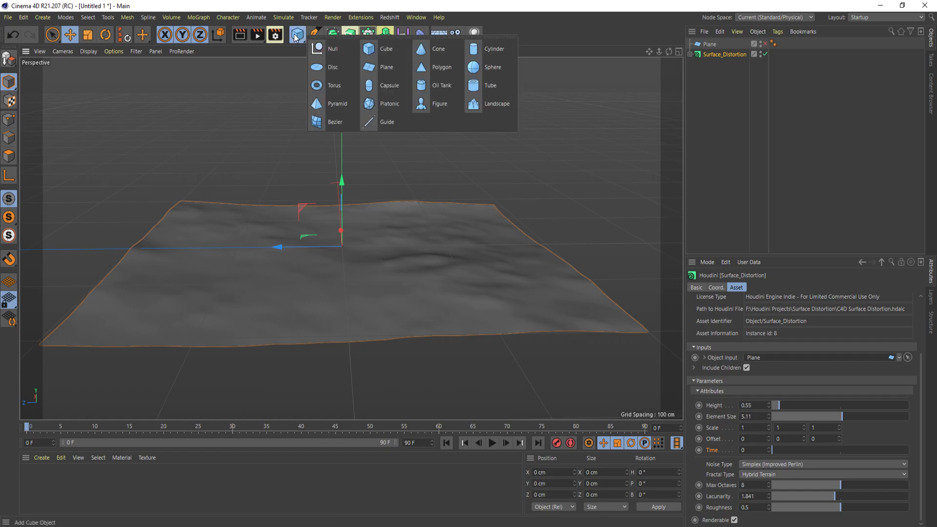
{"action": "left_click", "coordinate": [489, 71]}
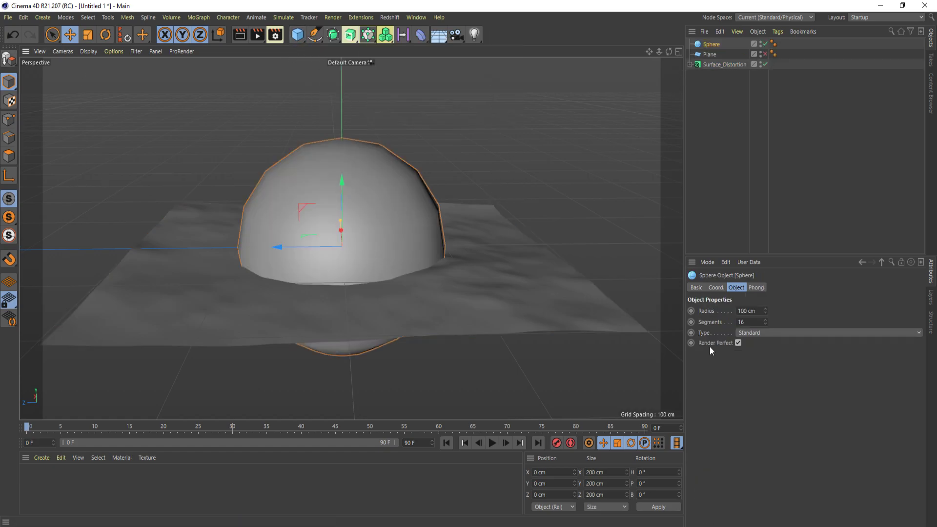
{"action": "left_click_drag", "start_coordinate": [749, 325], "coordinate": [715, 322]}
{"action": "key", "text": "Return"}
- Clear the Plane from Surface_Distortion's Object Input and delete the leftover generated mesh beneath the asset
{"action": "left_click", "coordinate": [731, 65]}
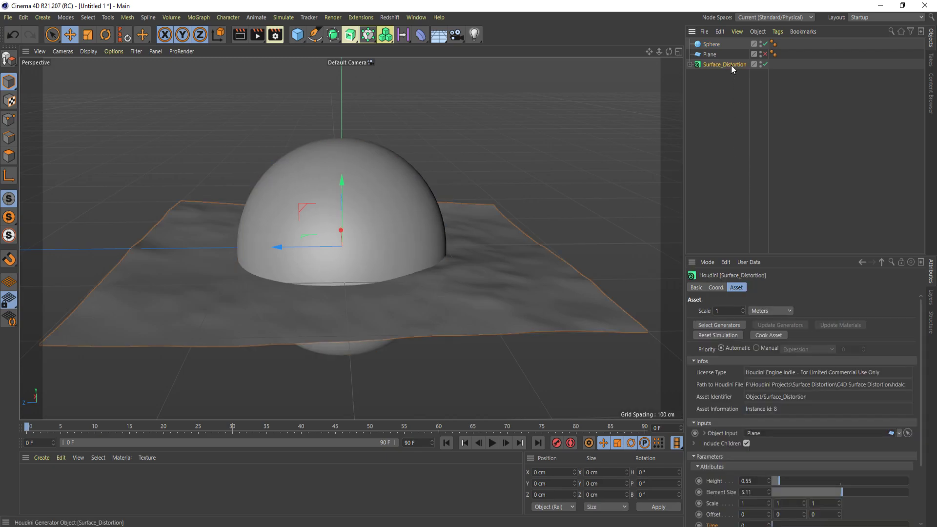
{"action": "left_click", "coordinate": [901, 435]}
{"action": "left_click", "coordinate": [900, 442]}
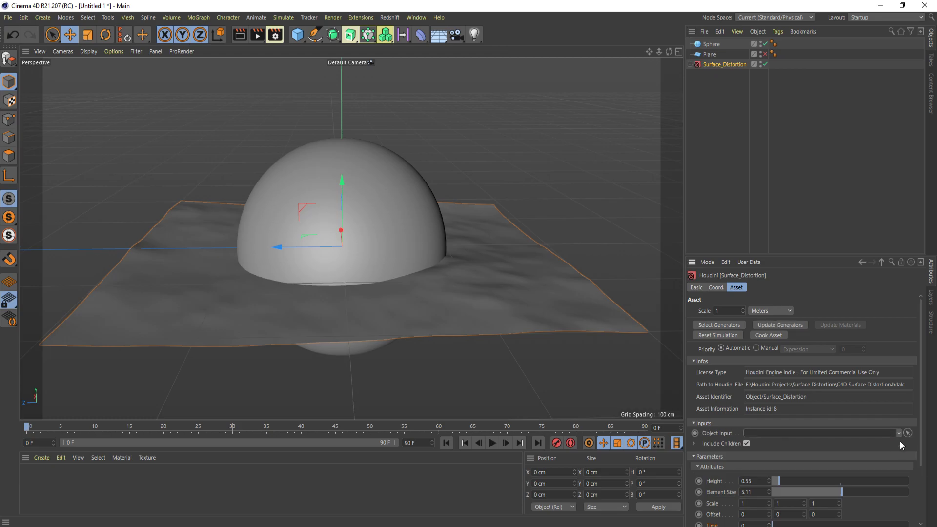
{"action": "left_click", "coordinate": [690, 64]}
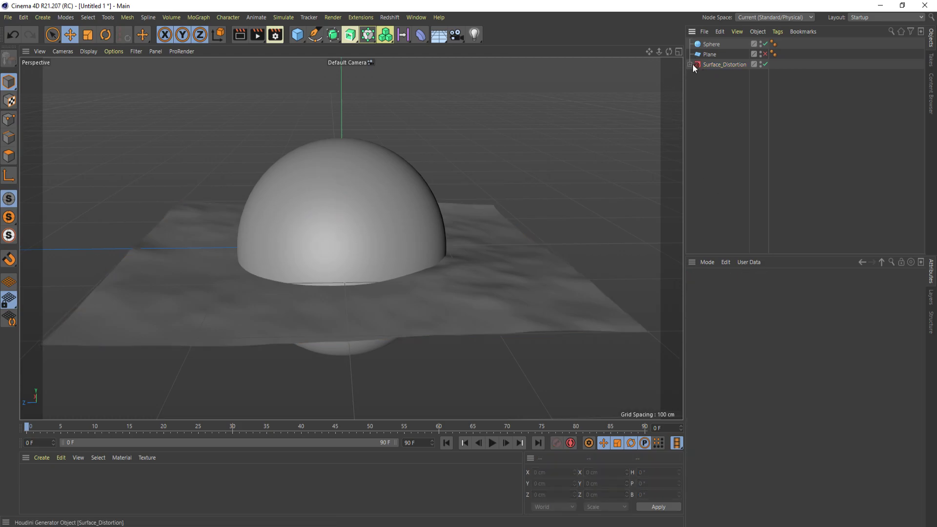
{"action": "left_click", "coordinate": [739, 76]}
{"action": "key", "text": "Delete"}
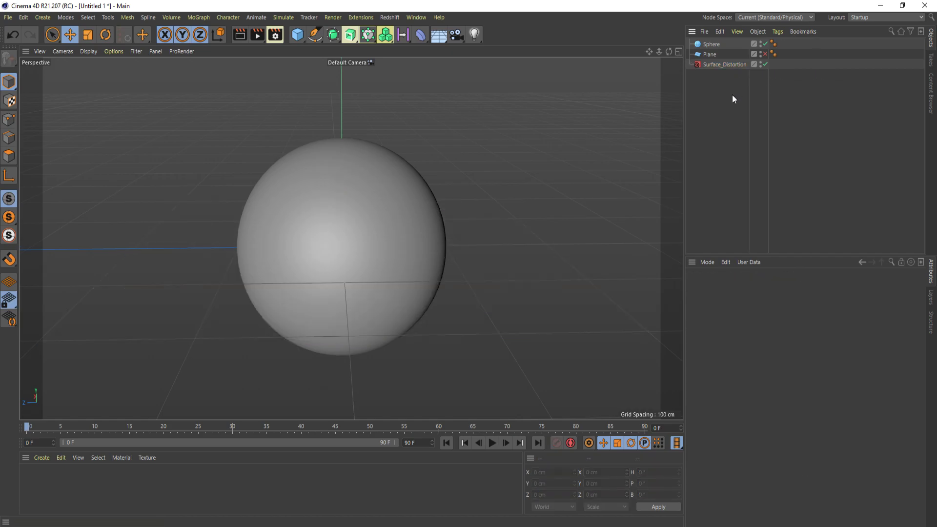
- Assign the Sphere as Surface_Distortion's Object Input
{"action": "left_click", "coordinate": [723, 65]}
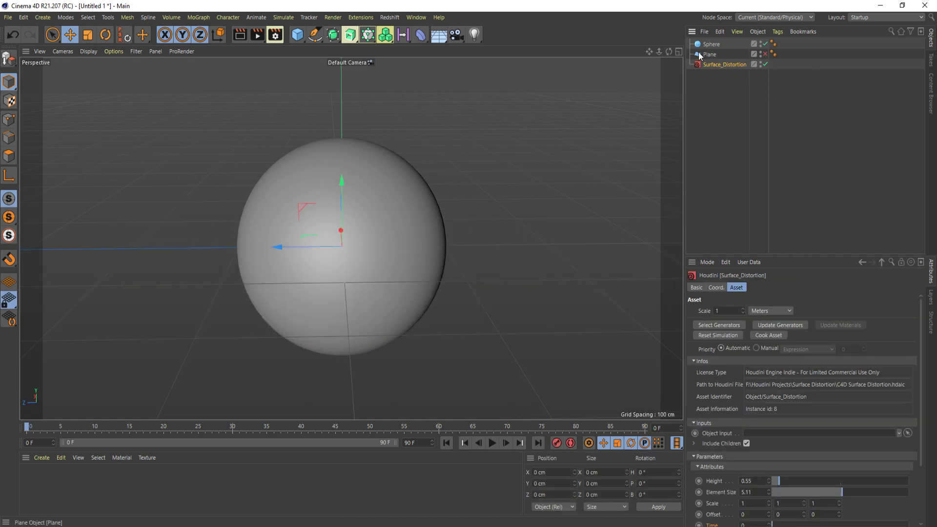
{"action": "left_click_drag", "start_coordinate": [704, 47], "coordinate": [760, 434]}
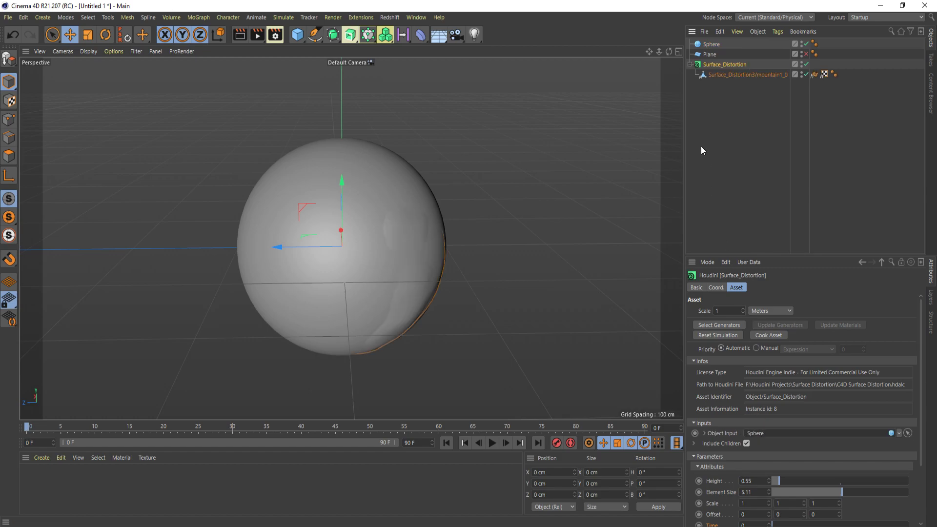
- Disable the original Sphere and set Surface_Distortion's Element Size to 1.12, and inspect the distorted sphere
{"action": "left_click_drag", "start_coordinate": [807, 44], "coordinate": [806, 54]}
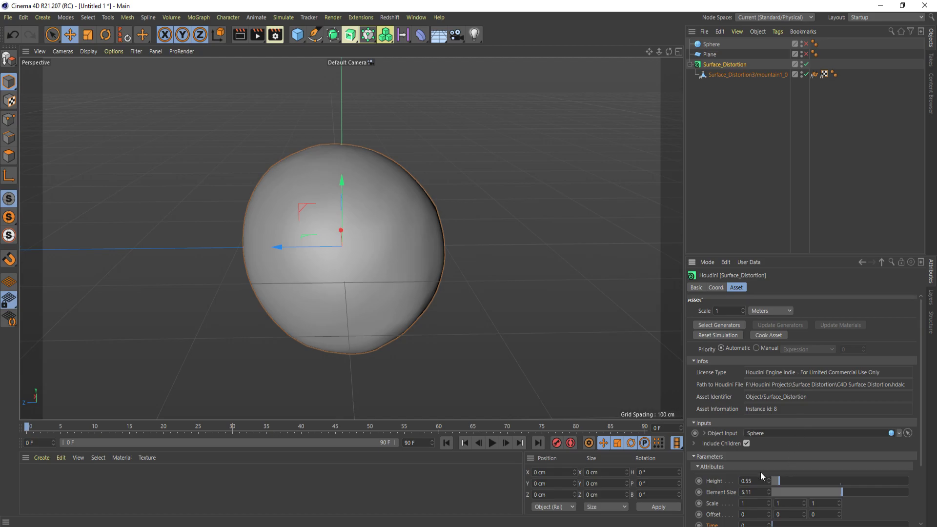
{"action": "scroll", "coordinate": [761, 472], "scroll_direction": "down", "scroll_amount": 3}
{"action": "left_click_drag", "start_coordinate": [796, 431], "coordinate": [787, 432]}
{"action": "left_click_drag", "start_coordinate": [400, 336], "coordinate": [463, 214], "text": "alt"}
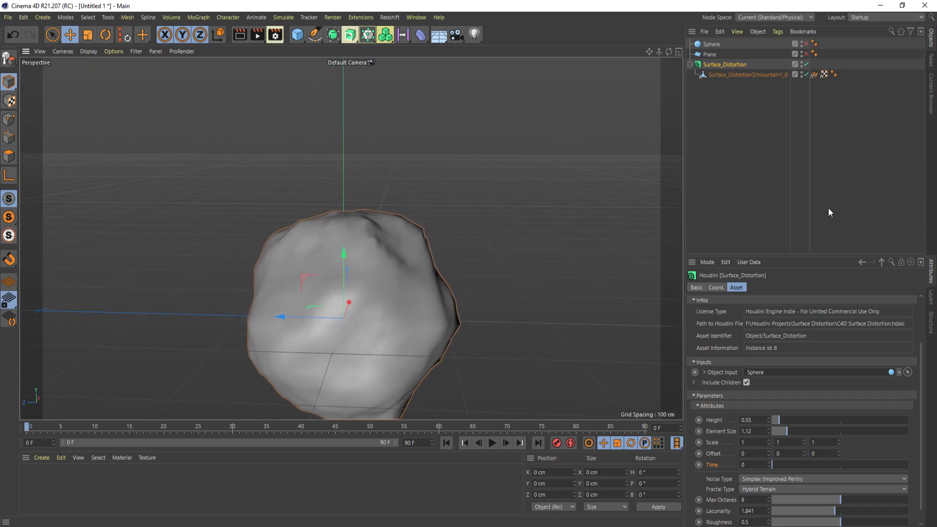
- Clear the Sphere from Surface_Distortion's Object Input and delete the leftover generated mesh
{"action": "left_click", "coordinate": [897, 374]}
{"action": "left_click", "coordinate": [893, 386]}
{"action": "left_click", "coordinate": [772, 73]}
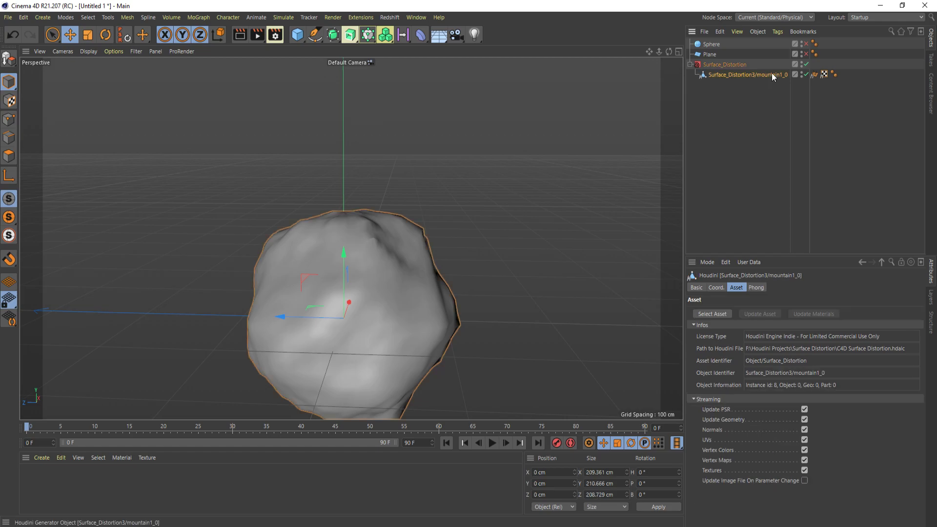
{"action": "key", "text": "Delete"}
- Enable the Plane, assign it as Surface_Distortion's Object Input, and disable the original Plane so only the distorted mesh shows
{"action": "left_click", "coordinate": [718, 46]}
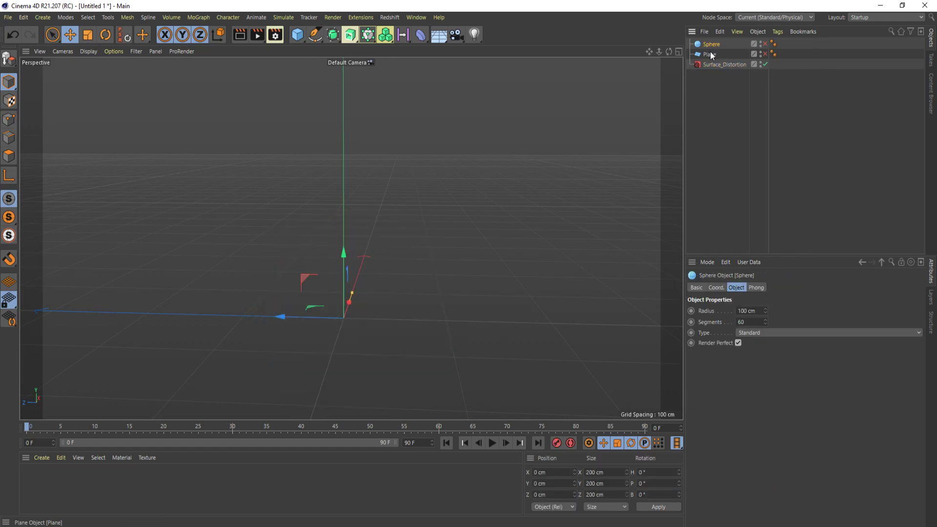
{"action": "left_click_drag", "start_coordinate": [710, 55], "coordinate": [714, 64]}
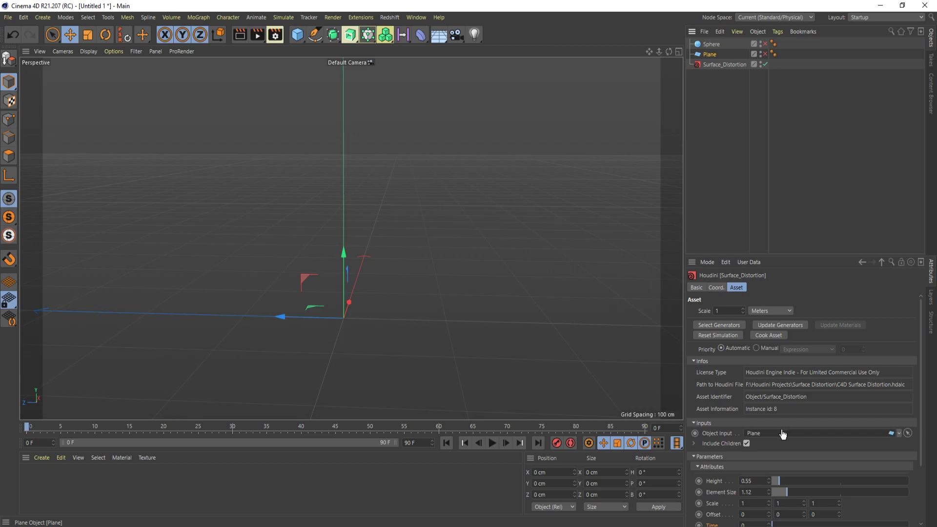
{"action": "left_click", "coordinate": [764, 54]}
{"action": "left_click", "coordinate": [899, 433]}
{"action": "left_click", "coordinate": [901, 446]}
{"action": "left_click_drag", "start_coordinate": [710, 56], "coordinate": [782, 434]}
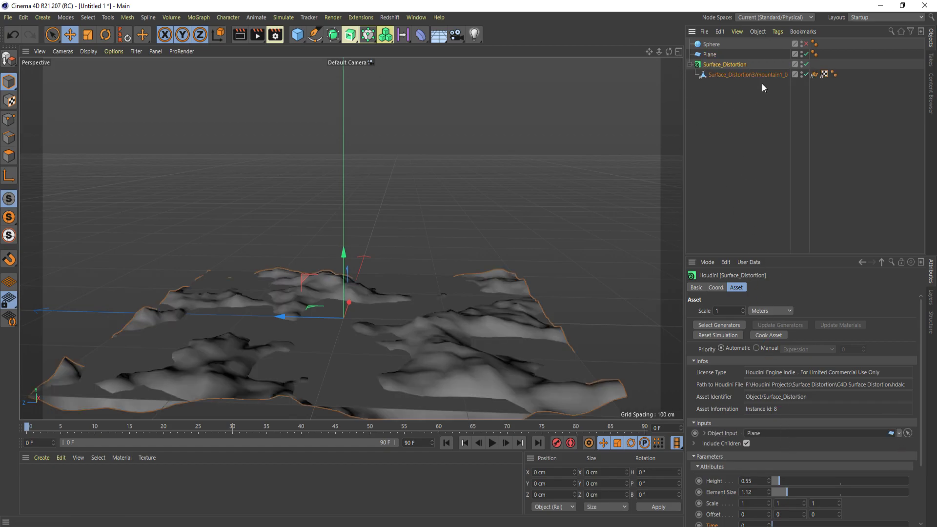
{"action": "left_click", "coordinate": [805, 54]}
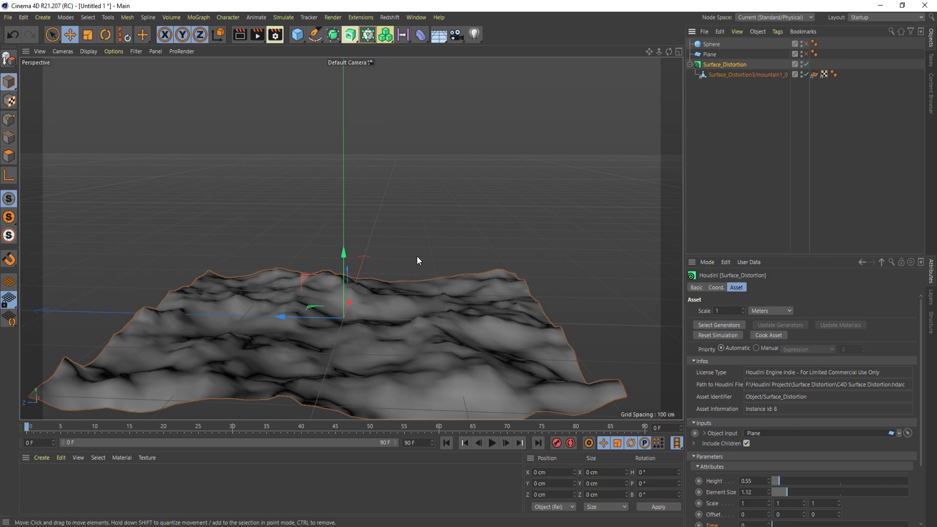
{"action": "left_click_drag", "start_coordinate": [394, 245], "coordinate": [623, 367], "text": "alt"}
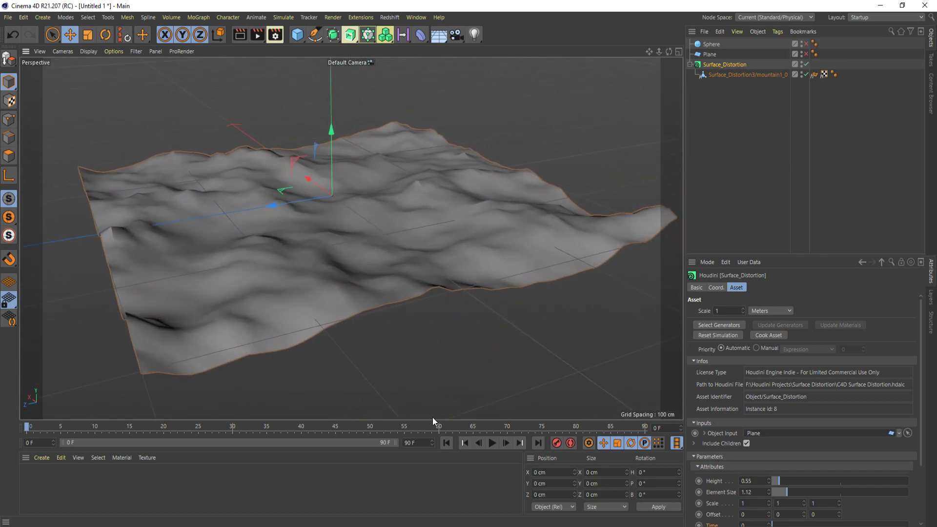
- Turn on automatic keyframing and animate the asset's Time parameter from 0 at frame 0 to 0.8 at frame 90
{"action": "left_click", "coordinate": [571, 443]}
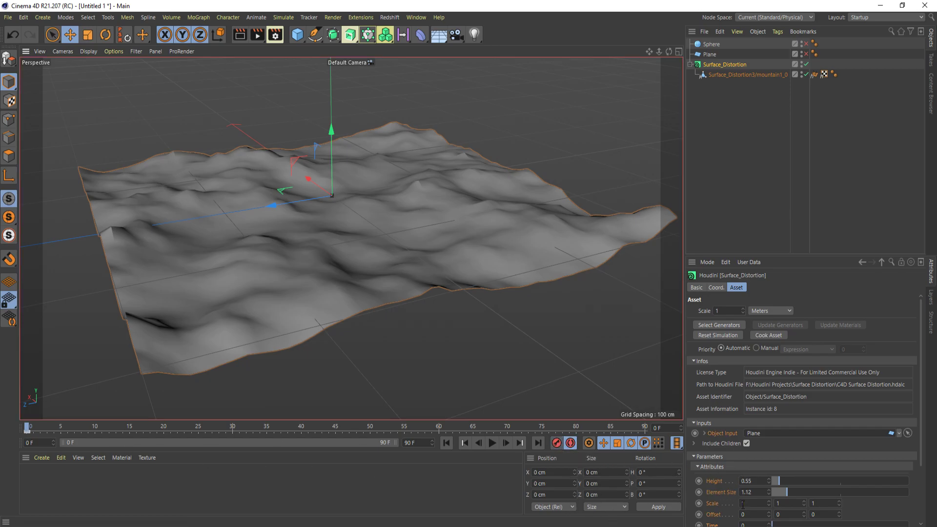
{"action": "left_click_drag", "start_coordinate": [254, 429], "coordinate": [620, 414]}
{"action": "scroll", "coordinate": [740, 388], "scroll_direction": "down", "scroll_amount": 3}
{"action": "left_click_drag", "start_coordinate": [770, 467], "coordinate": [882, 457]}
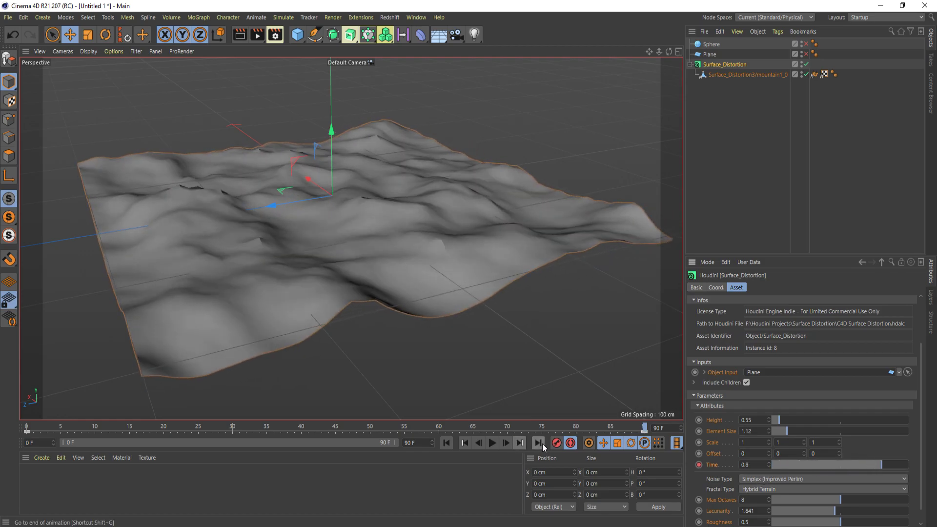
- Play and scrub the animation to examine how the distorted plane evolves over time
{"action": "left_click", "coordinate": [491, 443]}
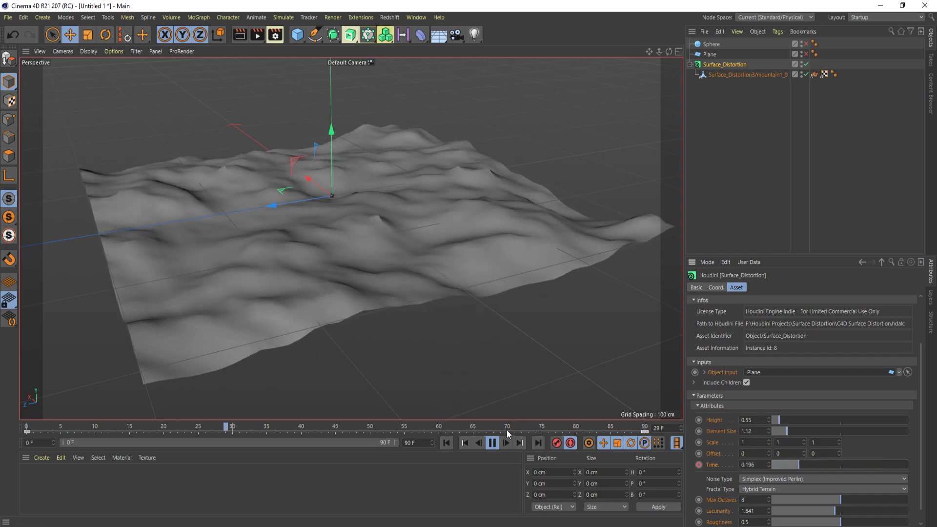
{"action": "left_click", "coordinate": [496, 443]}
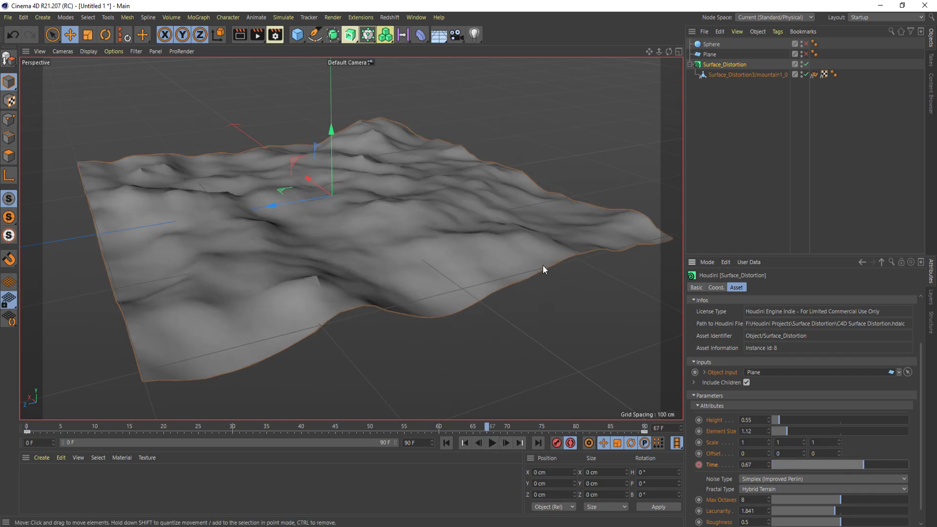
{"action": "scroll", "coordinate": [545, 272], "scroll_direction": "down", "scroll_amount": 5}
{"action": "left_click_drag", "start_coordinate": [266, 430], "coordinate": [307, 429]}
{"action": "left_click_drag", "start_coordinate": [360, 332], "coordinate": [370, 274], "text": "alt"}
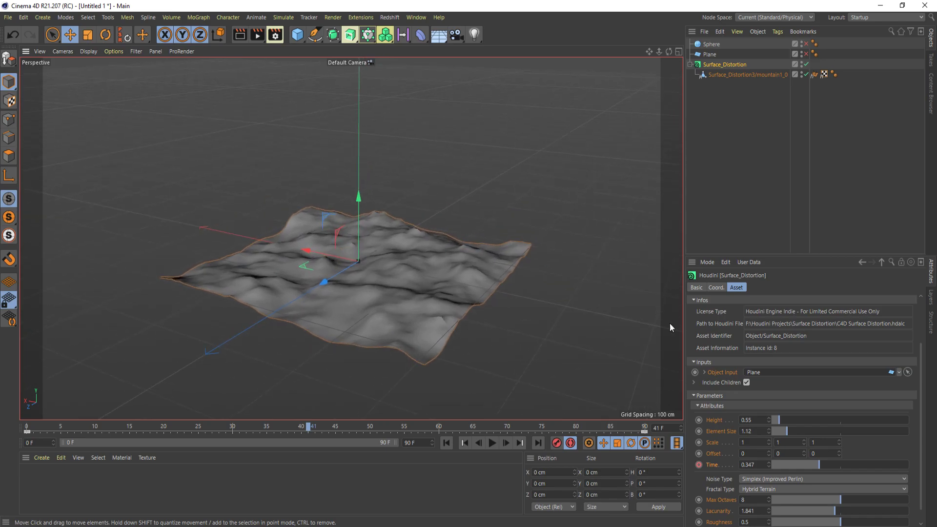
{"action": "left_click_drag", "start_coordinate": [440, 287], "coordinate": [474, 265], "text": "alt"}
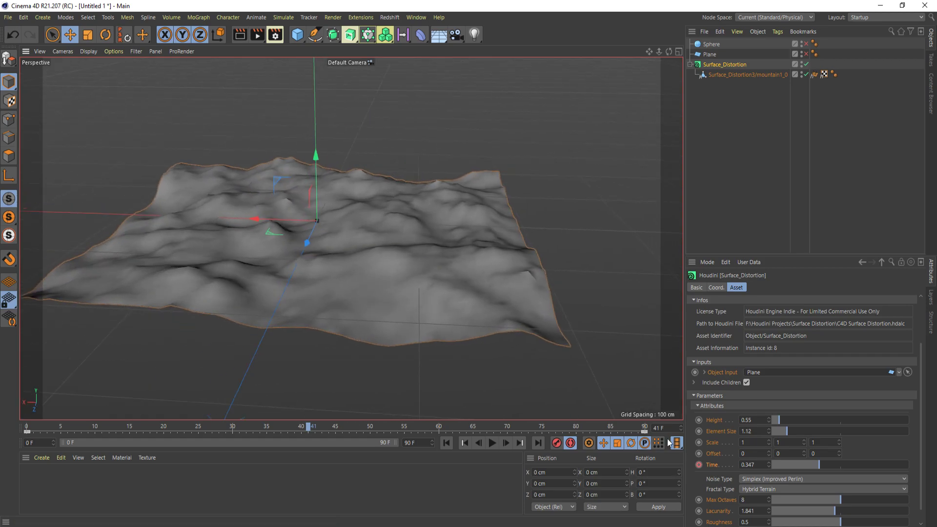
- Turn off automatic keyframing and delete the Time keyframes at frames 90 and 0, returning to frame 0
{"action": "left_click", "coordinate": [772, 476]}
{"action": "left_click", "coordinate": [574, 438]}
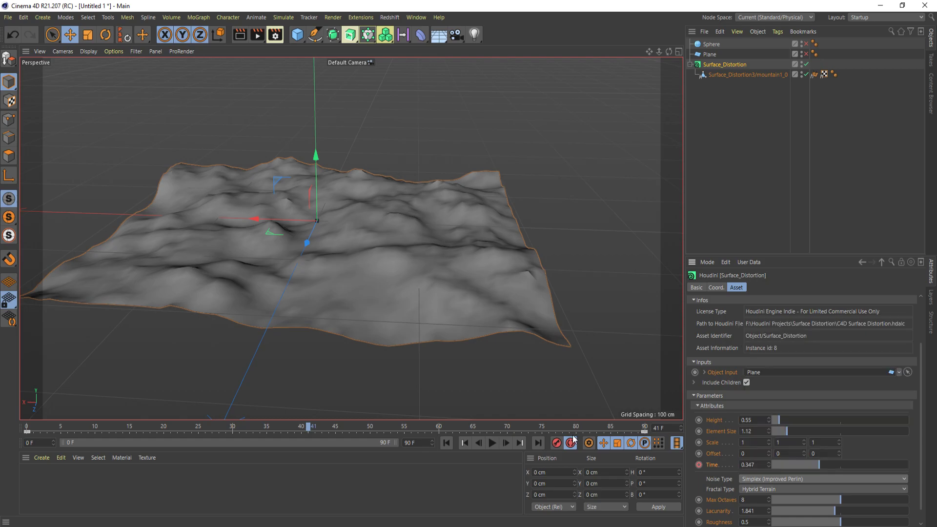
{"action": "left_click", "coordinate": [636, 433]}
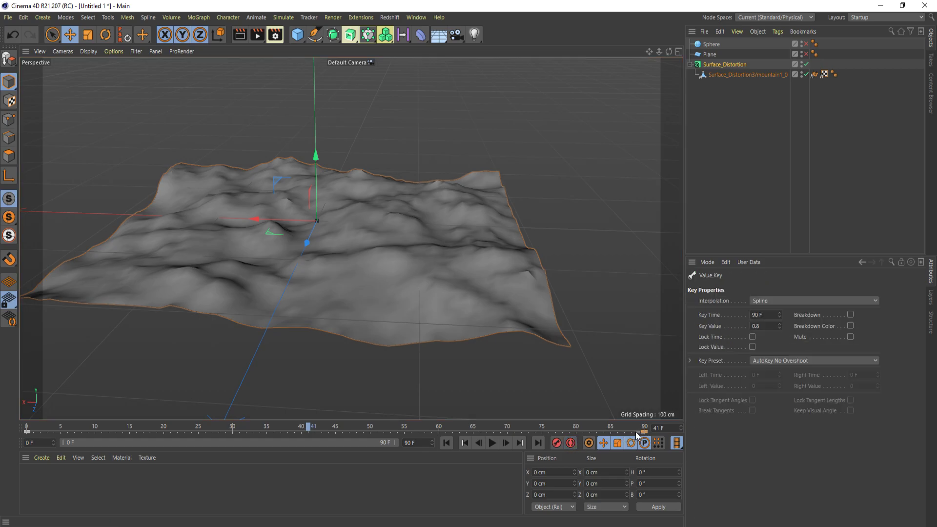
{"action": "key", "text": "Delete"}
{"action": "left_click", "coordinate": [26, 432]}
{"action": "key", "text": "Delete"}
{"action": "left_click", "coordinate": [27, 427]}
- Try the Manhattan Worley (cellular) F1, Worley (cellular) F2-F1 and Flow noise types on Surface_Distortion, and return to Simplex (Improved Perlin)
{"action": "left_click", "coordinate": [725, 64]}
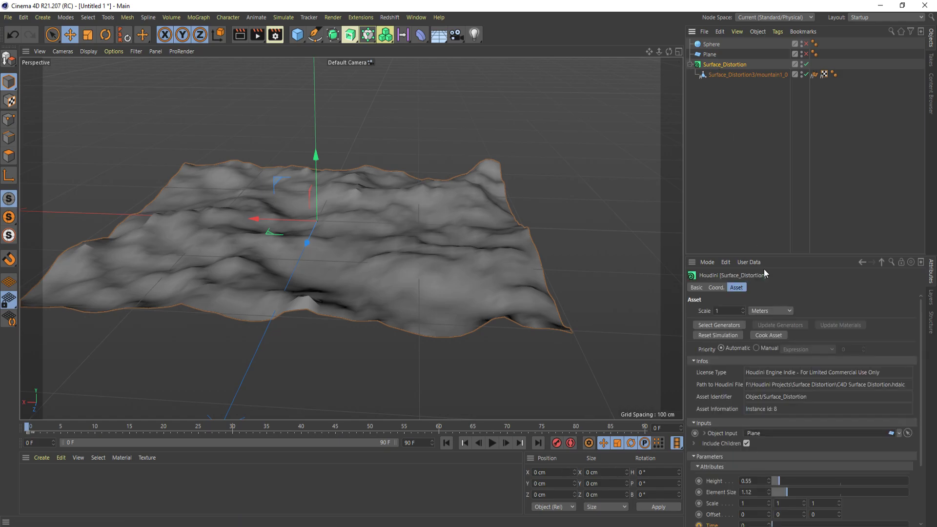
{"action": "scroll", "coordinate": [766, 482], "scroll_direction": "down", "scroll_amount": 3}
{"action": "left_click", "coordinate": [761, 464]}
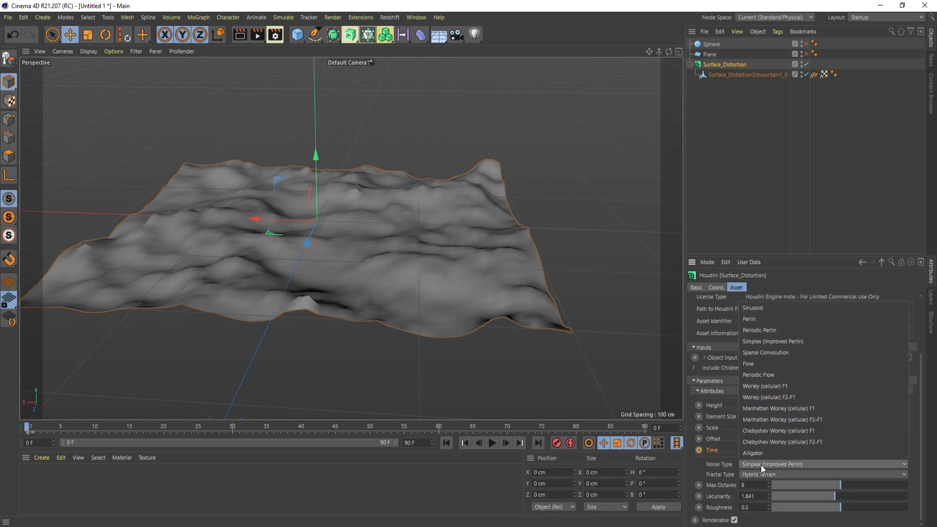
{"action": "left_click", "coordinate": [770, 408]}
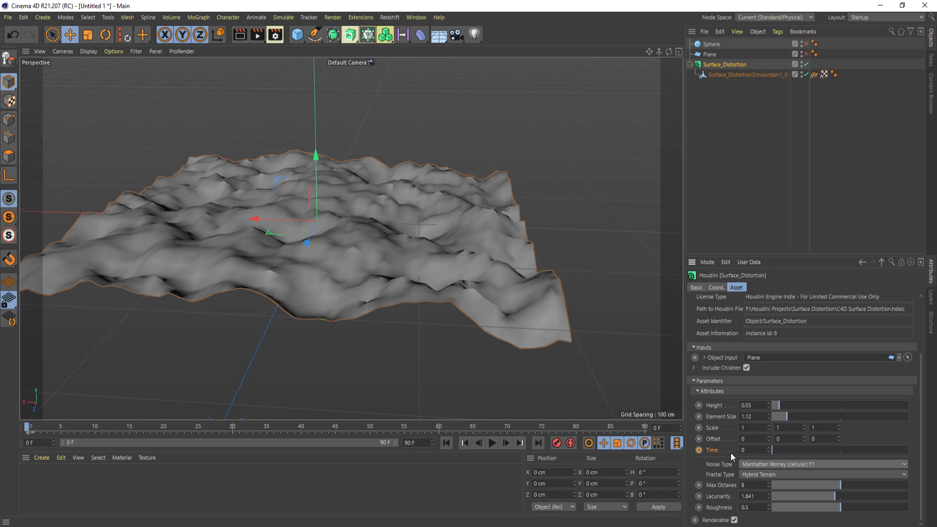
{"action": "left_click", "coordinate": [769, 466]}
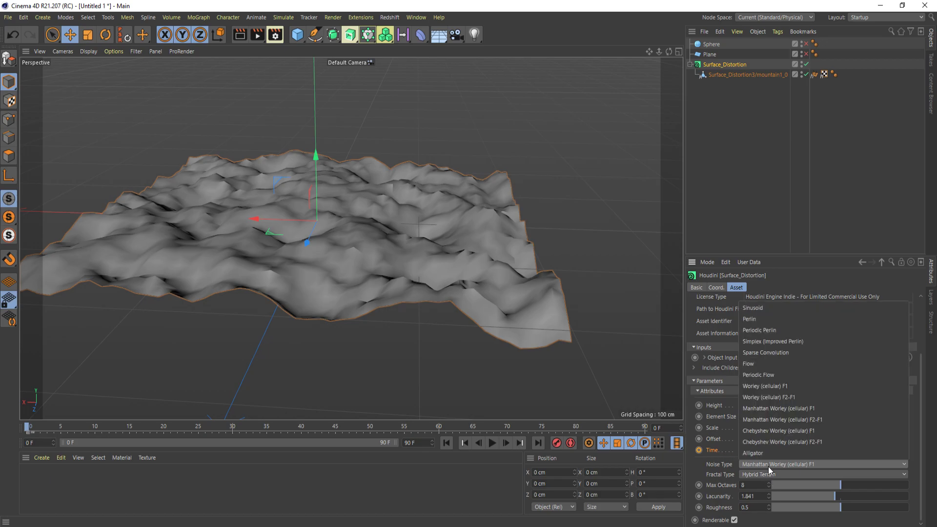
{"action": "left_click", "coordinate": [780, 396]}
{"action": "left_click", "coordinate": [799, 464]}
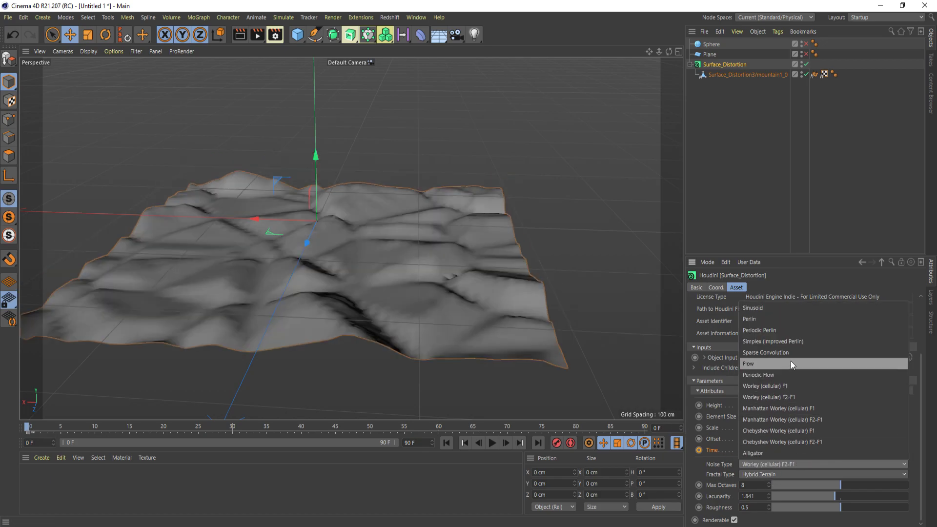
{"action": "left_click", "coordinate": [791, 362]}
{"action": "left_click", "coordinate": [778, 465]}
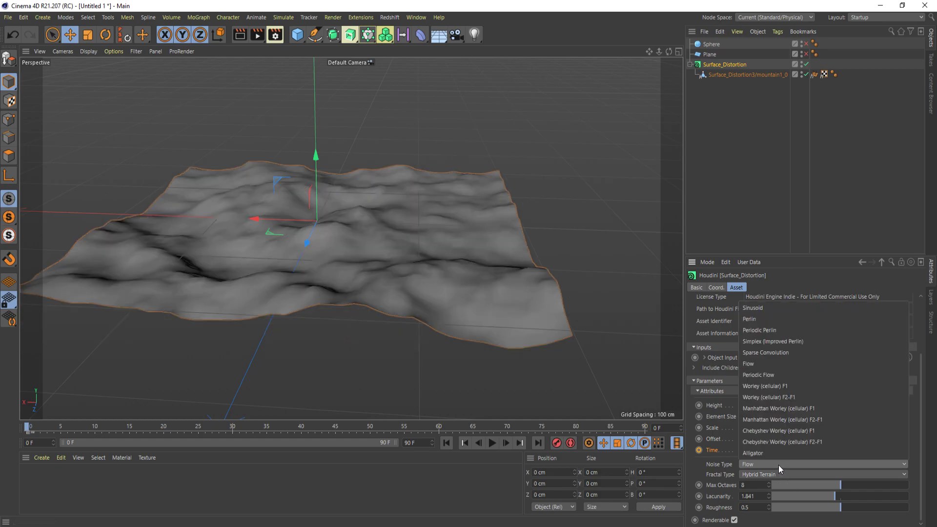
{"action": "left_click", "coordinate": [773, 342]}
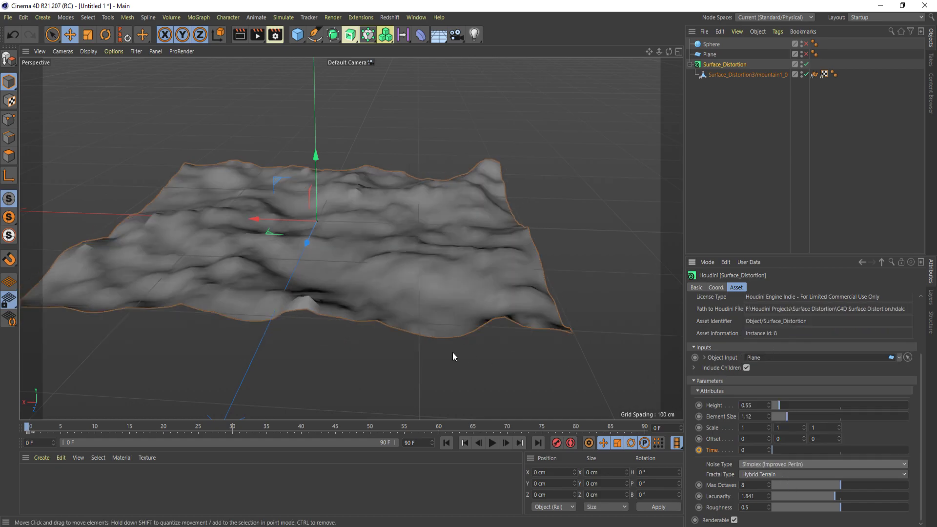
- Set the asset's Element Size to 6.1 and inspect the distorted plane from several angles
{"action": "scroll", "coordinate": [434, 234], "scroll_direction": "down", "scroll_amount": 3}
{"action": "left_click_drag", "start_coordinate": [421, 250], "coordinate": [413, 294], "text": "alt"}
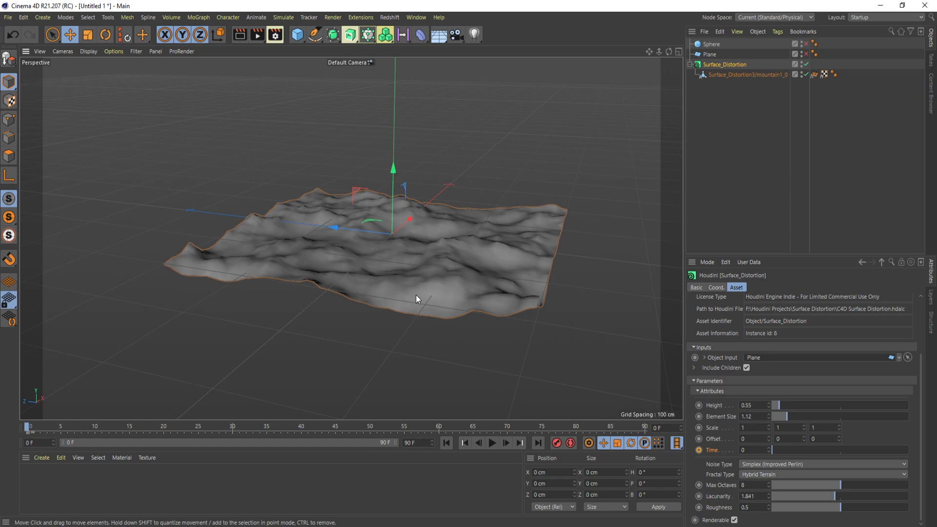
{"action": "left_click_drag", "start_coordinate": [810, 415], "coordinate": [856, 414]}
{"action": "left_click_drag", "start_coordinate": [313, 297], "coordinate": [367, 254], "text": "alt"}
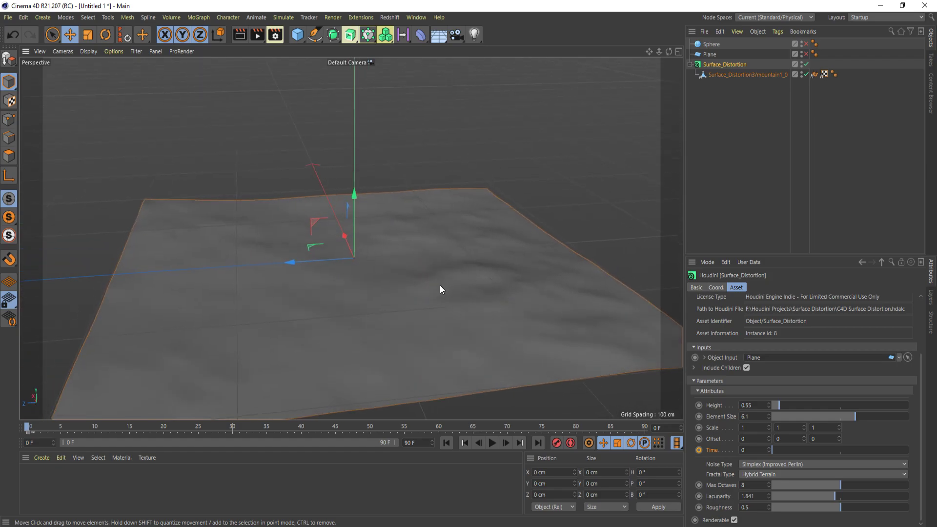
{"action": "scroll", "coordinate": [431, 283], "scroll_direction": "down", "scroll_amount": 5}
{"action": "left_click_drag", "start_coordinate": [396, 301], "coordinate": [545, 284], "text": "alt"}
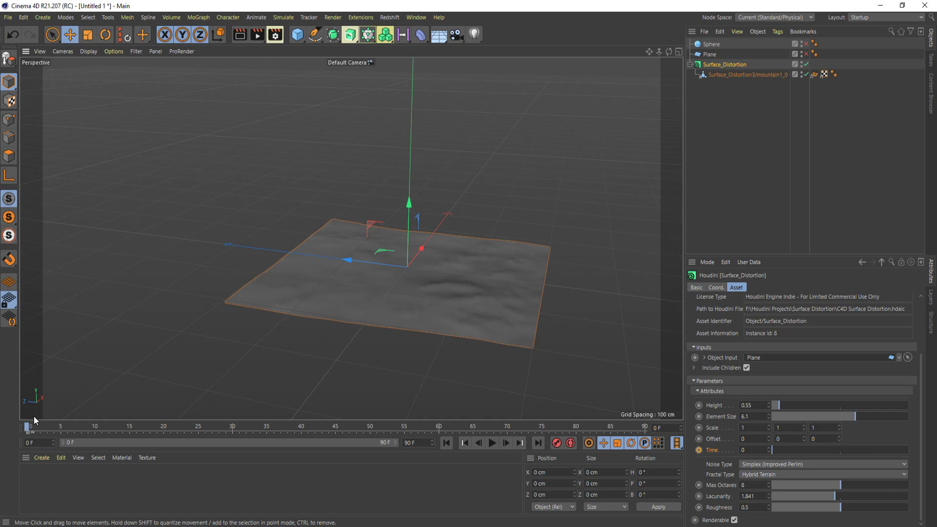
- Create a static polygon copy of the generated mesh under Surface_Distortion with Current State to Object
{"action": "left_click", "coordinate": [732, 76]}
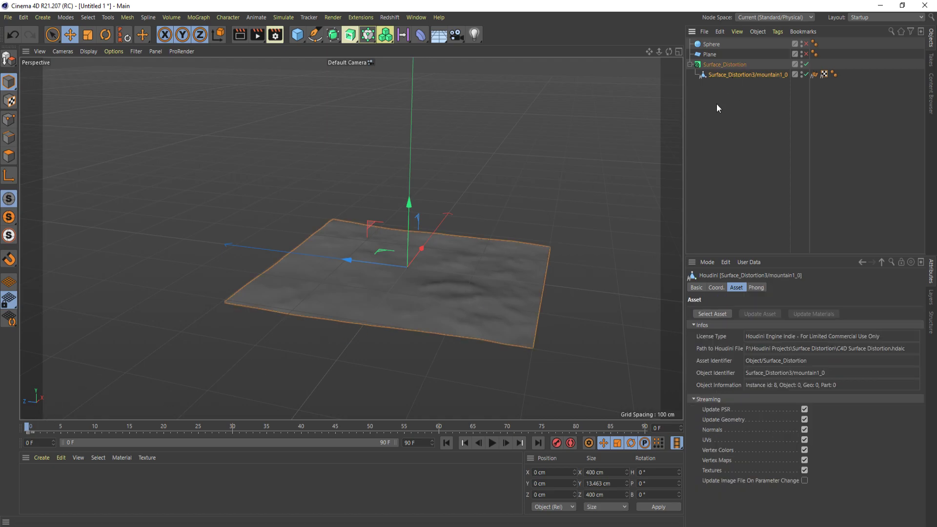
{"action": "left_click", "coordinate": [734, 66]}
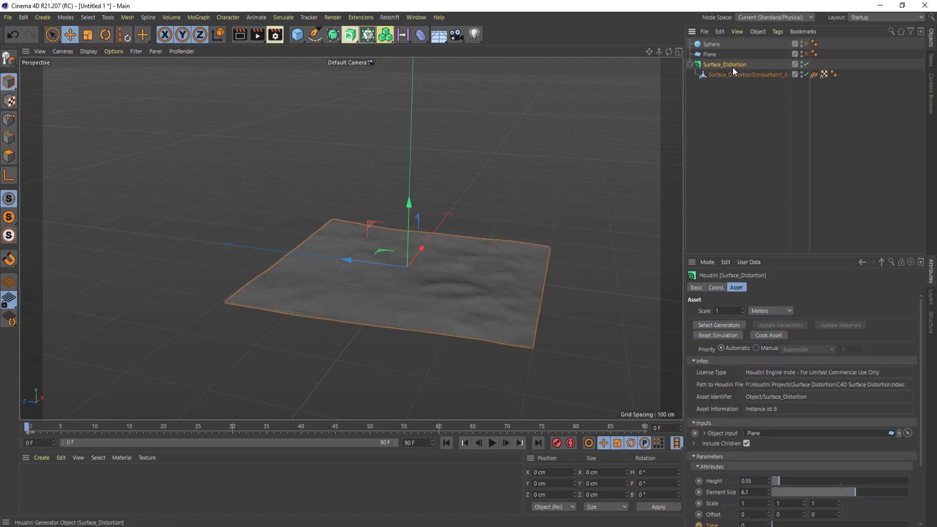
{"action": "right_click", "coordinate": [765, 75]}
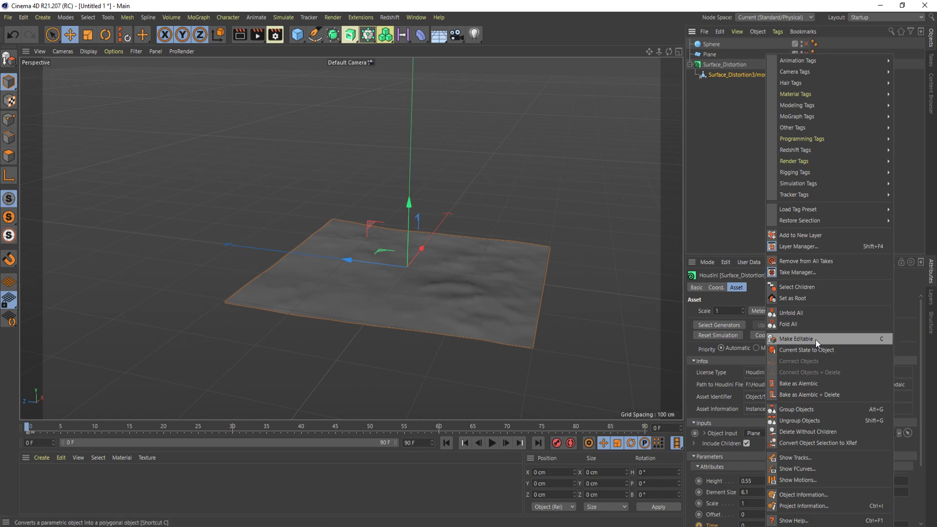
{"action": "left_click", "coordinate": [838, 351]}
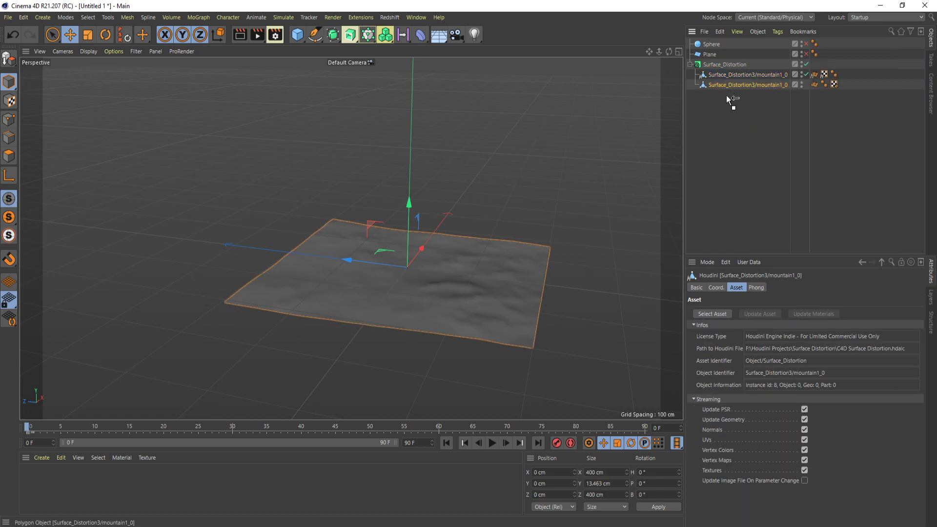
- Move the static copy out of the Surface_Distortion hierarchy and offset it about 420 cm along Z
{"action": "left_click_drag", "start_coordinate": [728, 88], "coordinate": [734, 143]}
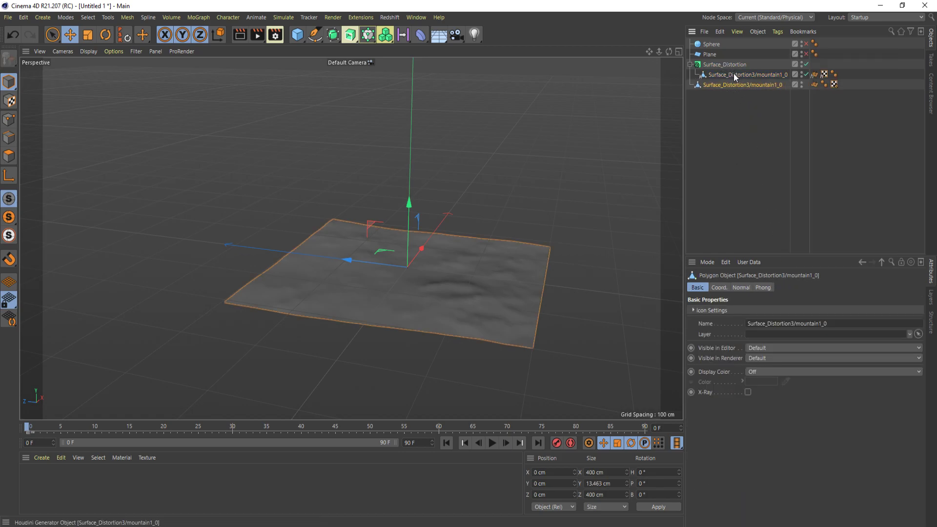
{"action": "left_click_drag", "start_coordinate": [383, 260], "coordinate": [122, 233]}
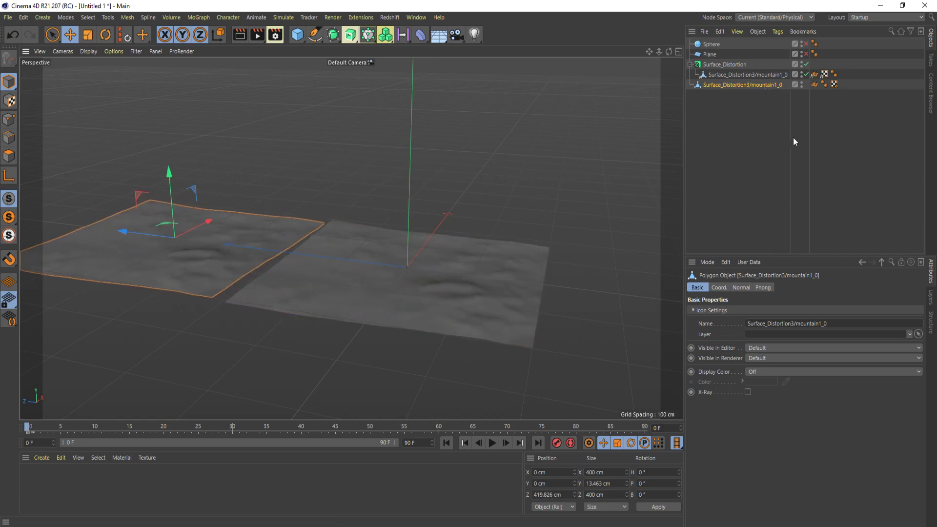
{"action": "left_click", "coordinate": [745, 74]}
{"action": "left_click_drag", "start_coordinate": [262, 282], "coordinate": [457, 286], "text": "alt"}
- Set Surface_Distortion's Element Size to 2.54 and compare the live generated mesh with the static copy
{"action": "left_click", "coordinate": [750, 66]}
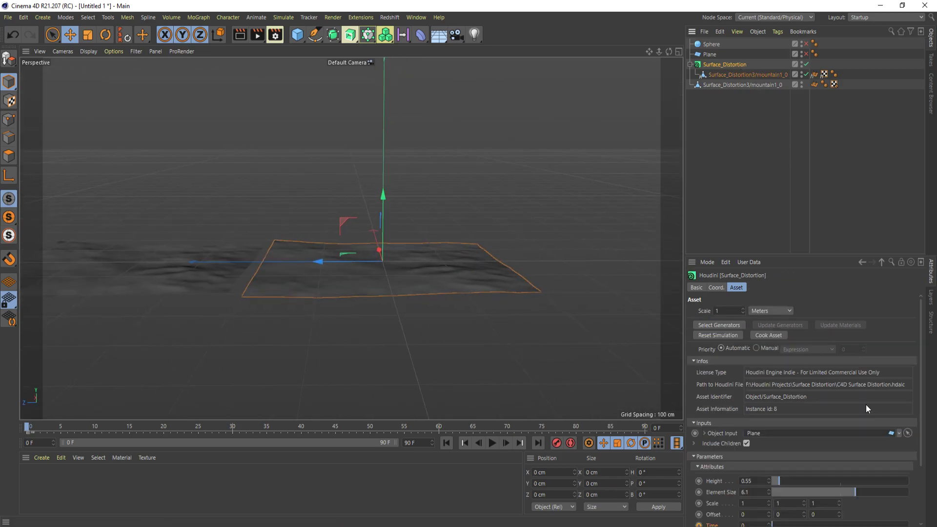
{"action": "scroll", "coordinate": [780, 432], "scroll_direction": "down", "scroll_amount": 3}
{"action": "left_click_drag", "start_coordinate": [854, 417], "coordinate": [806, 417]}
{"action": "left_click_drag", "start_coordinate": [470, 364], "coordinate": [223, 312], "text": "alt"}
{"action": "left_click", "coordinate": [409, 287]}
{"action": "left_click_drag", "start_coordinate": [409, 287], "coordinate": [292, 286], "text": "alt"}
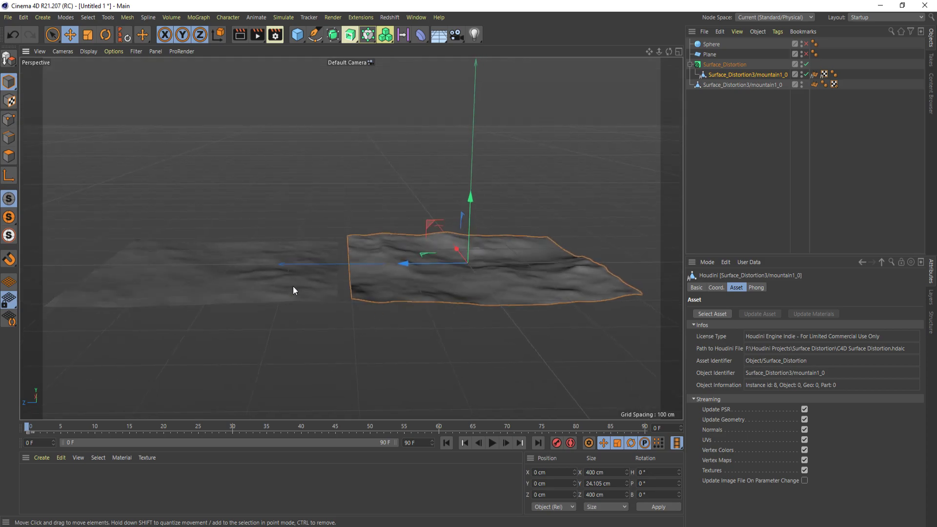
- Set Surface_Distortion's Element Size to 2.69 and compare its live generator object with the static polygon copy
{"action": "left_click", "coordinate": [733, 66]}
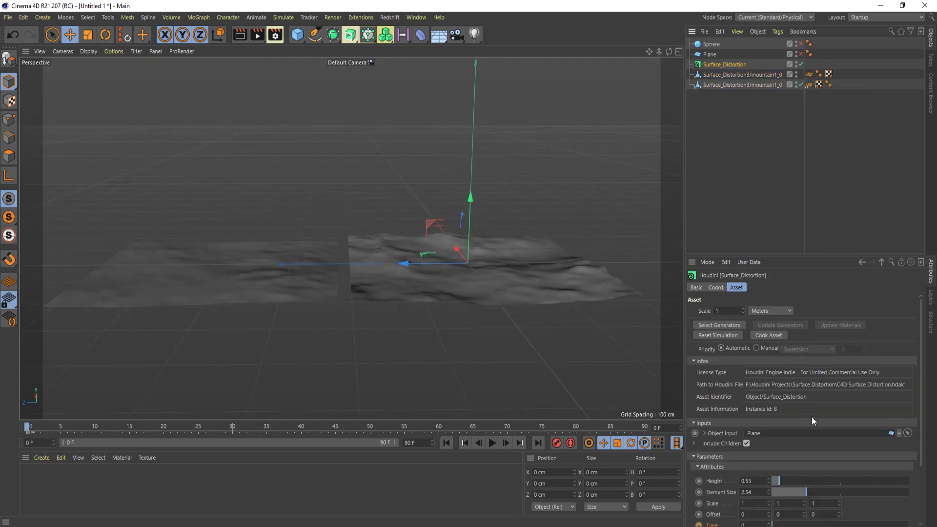
{"action": "mouse_move", "coordinate": [816, 490]}
{"action": "left_mouse_down"}
{"action": "mouse_move", "coordinate": [839, 490]}
{"action": "mouse_move", "coordinate": [801, 490]}
{"action": "mouse_move", "coordinate": [810, 488]}
{"action": "left_mouse_up"}
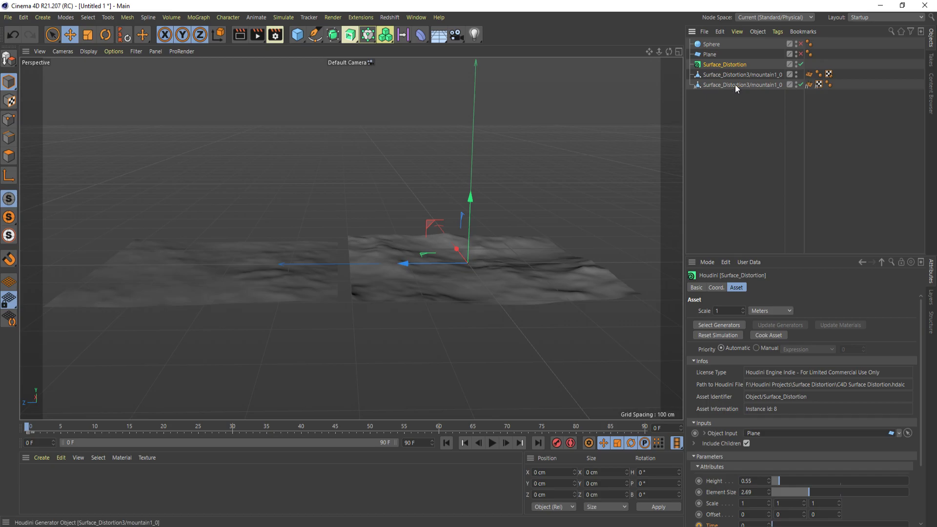
{"action": "left_click_drag", "start_coordinate": [737, 67], "coordinate": [728, 66]}
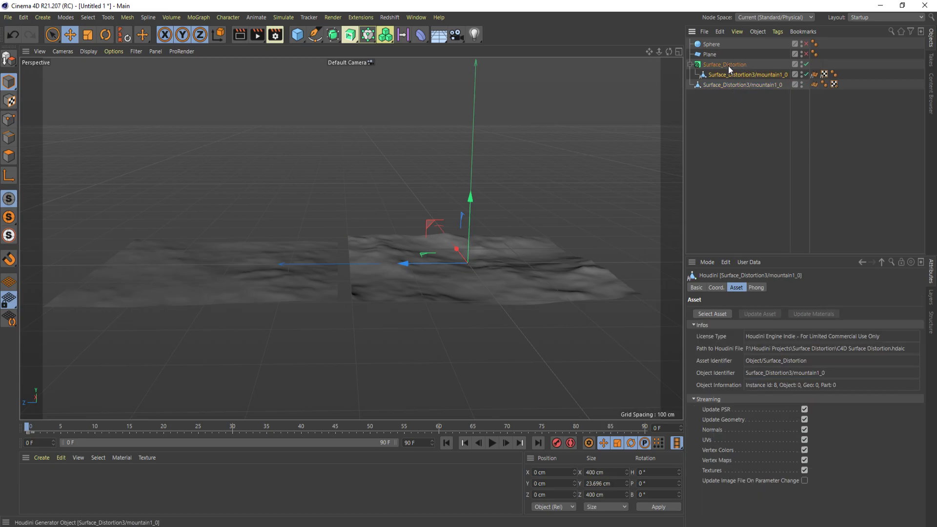
{"action": "left_click", "coordinate": [740, 84]}
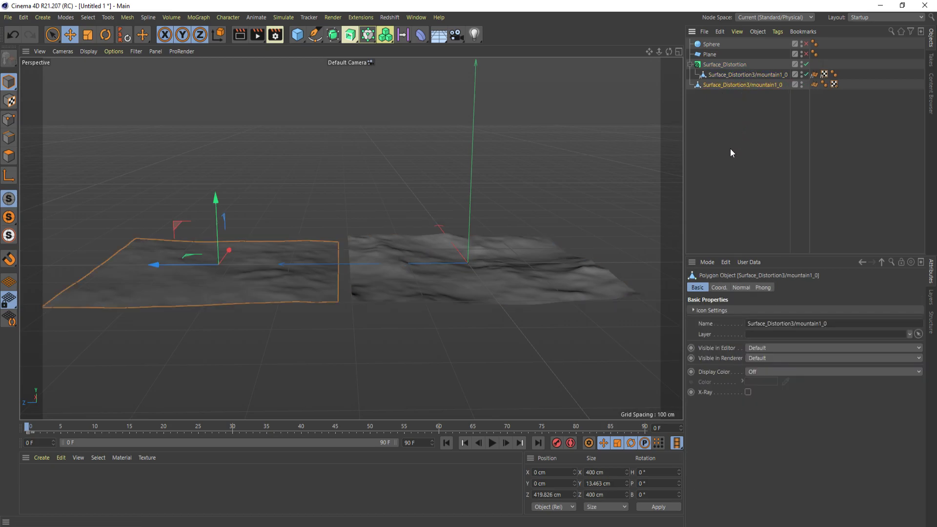
{"action": "left_click", "coordinate": [738, 68]}
{"action": "right_click", "coordinate": [738, 69]}
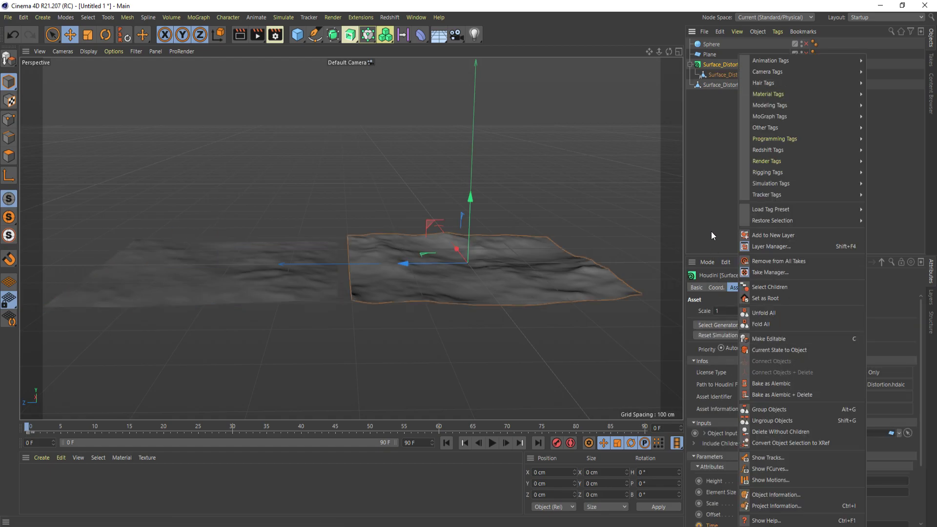
{"action": "left_click", "coordinate": [710, 216]}
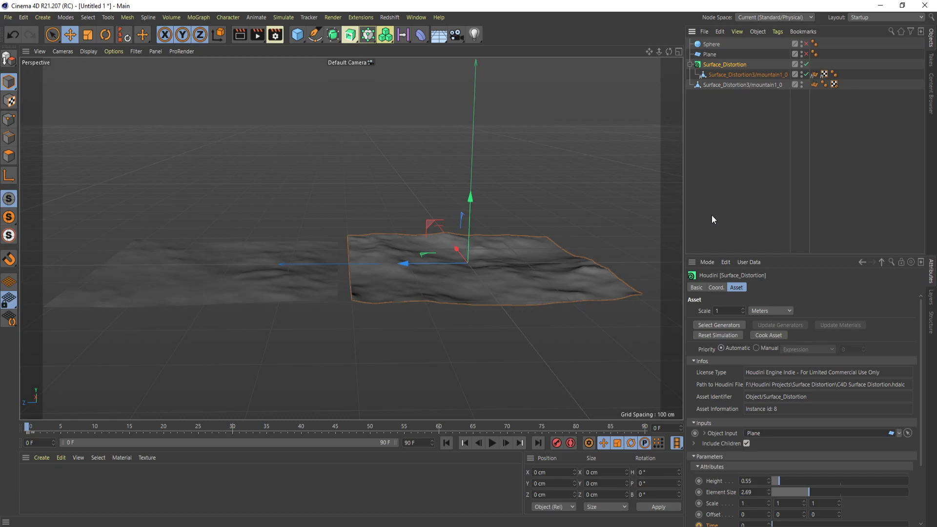
- Deselect all objects and inspect the live distorted mesh and its static copy from a low side angle
{"action": "left_click_drag", "start_coordinate": [453, 192], "coordinate": [332, 218], "text": "alt"}
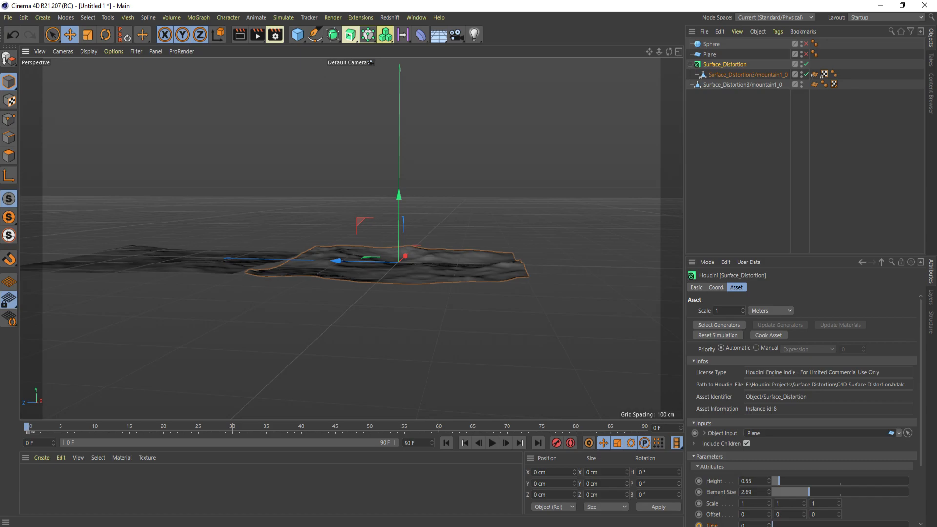
{"action": "left_click", "coordinate": [743, 188]}
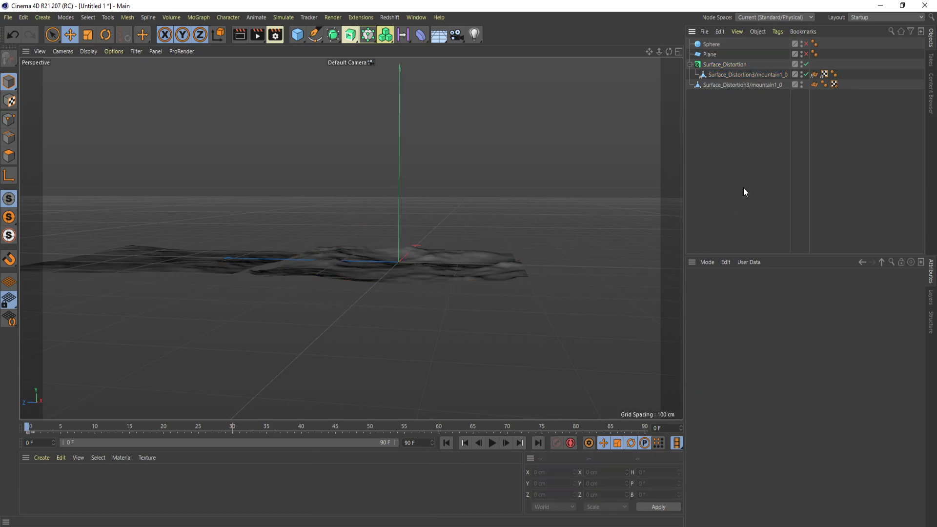
{"action": "left_click_drag", "start_coordinate": [408, 285], "coordinate": [407, 233], "text": "alt"}
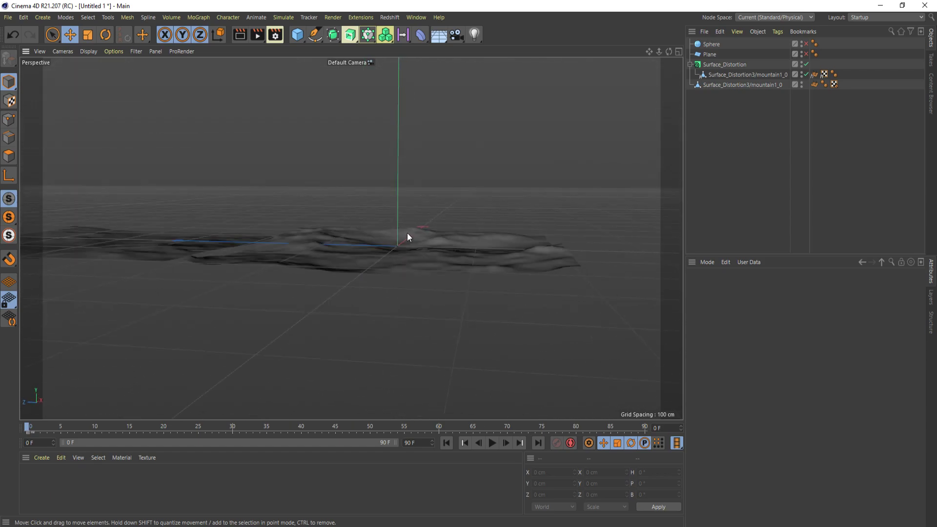